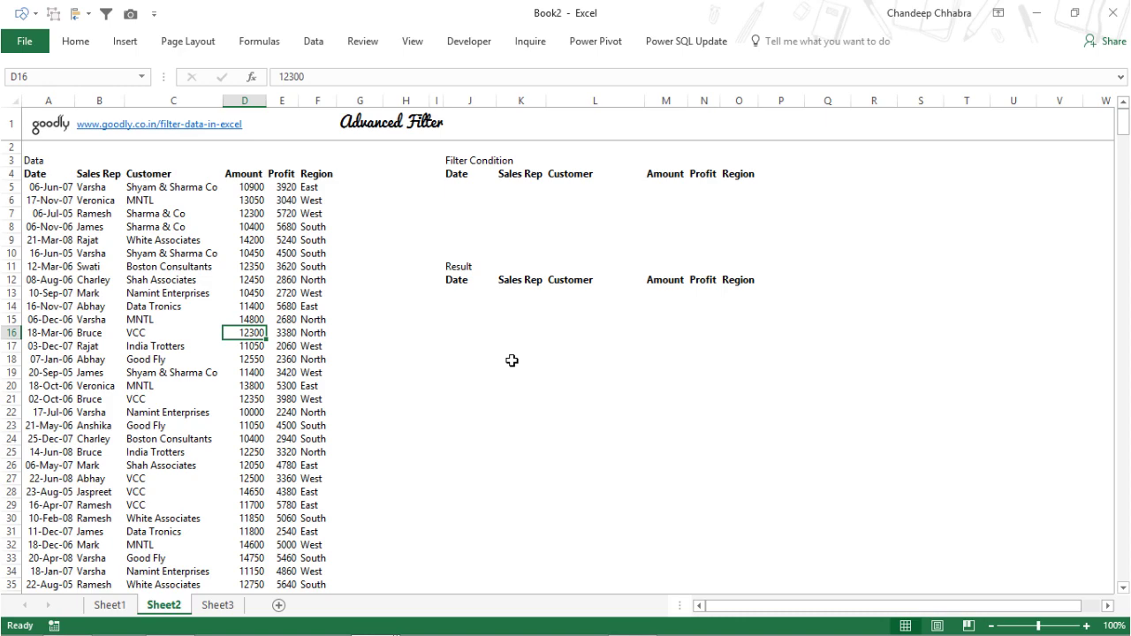
Enter Sales Rep 'Swati' and Amount '>11500' as the criteria in row 5 of the Filter Condition block
{"action": "left_click", "coordinate": [527, 187]}
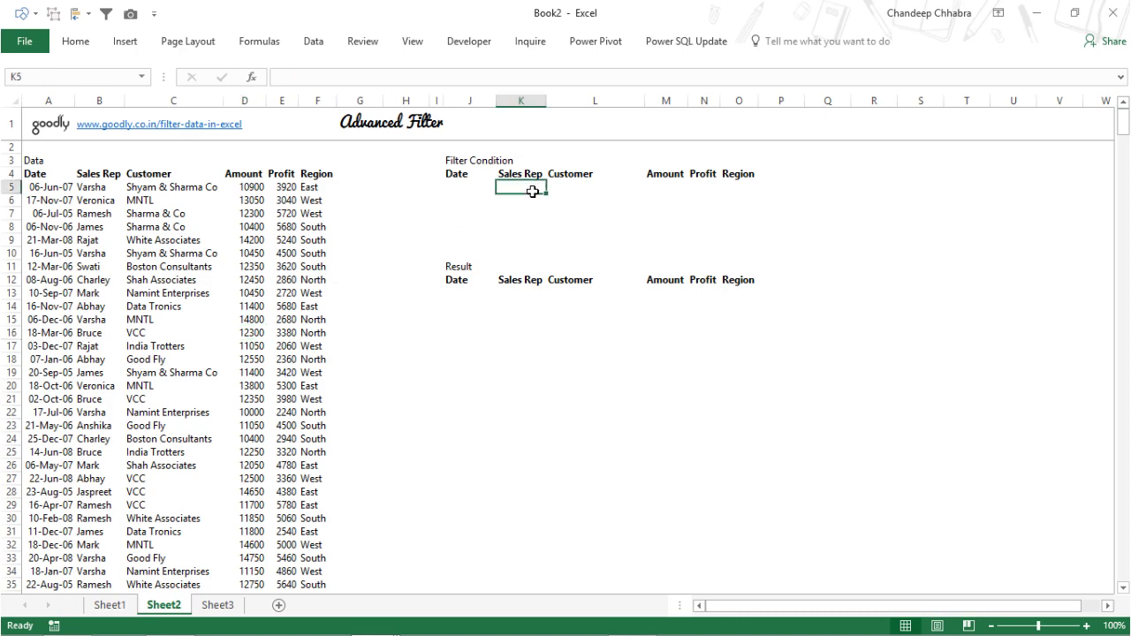
{"action": "type", "text": "Swti"}
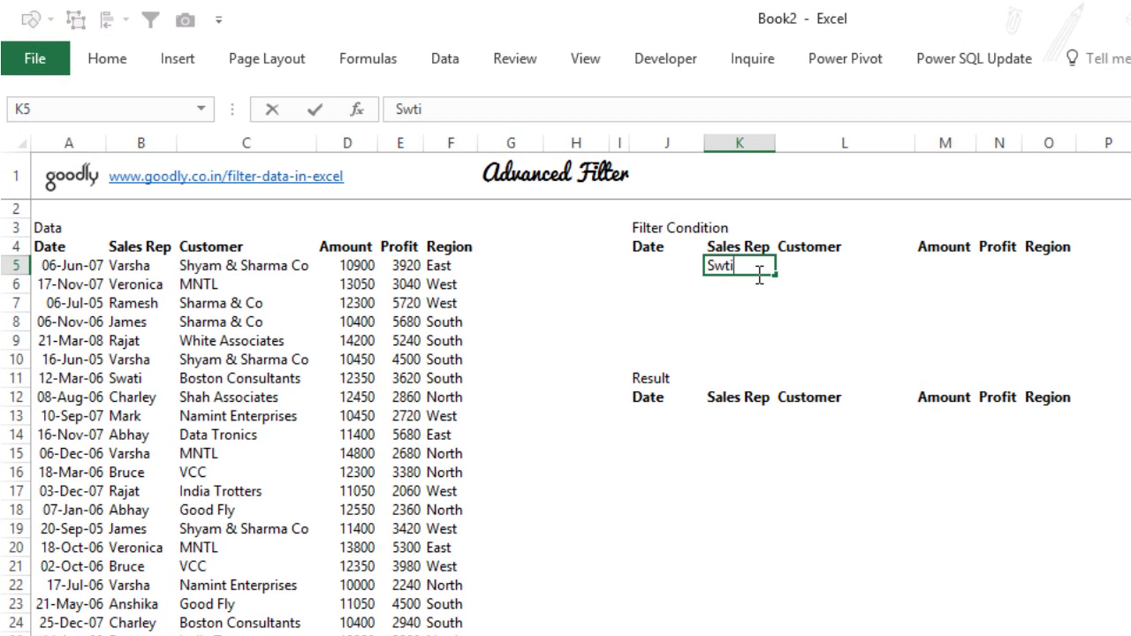
{"action": "key", "text": "BackSpace"}
{"action": "key", "text": "BackSpace"}
{"action": "type", "text": "i"}
{"action": "key", "text": "Tab"}
{"action": "key", "text": "Tab"}
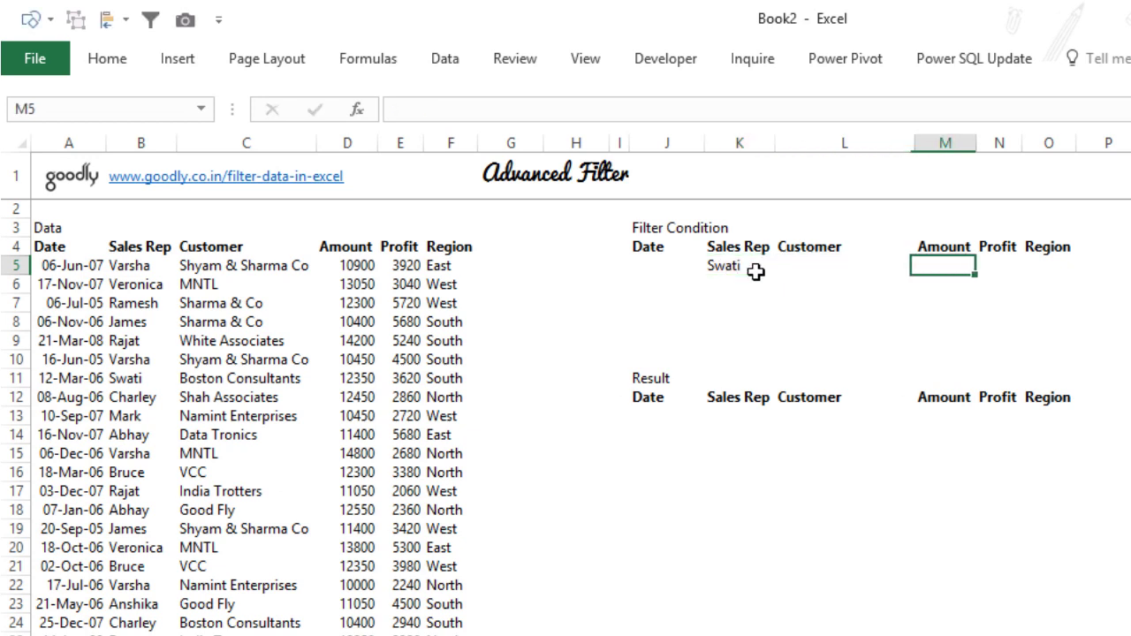
{"action": "type", "text": ">11"}
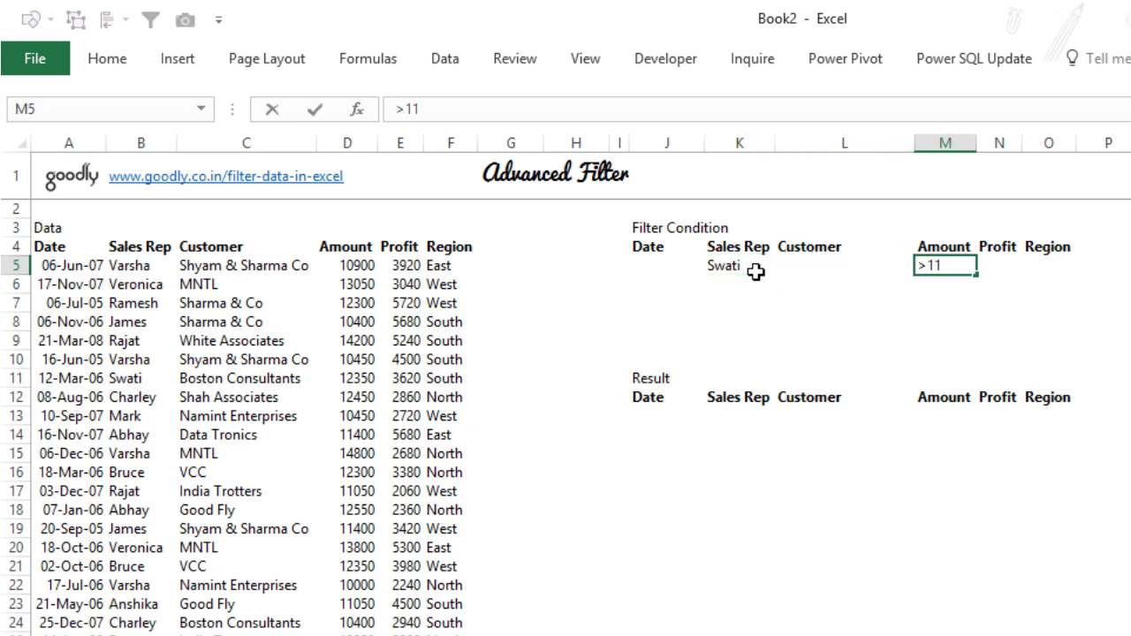
{"action": "type", "text": "500"}
{"action": "key", "text": "Return"}
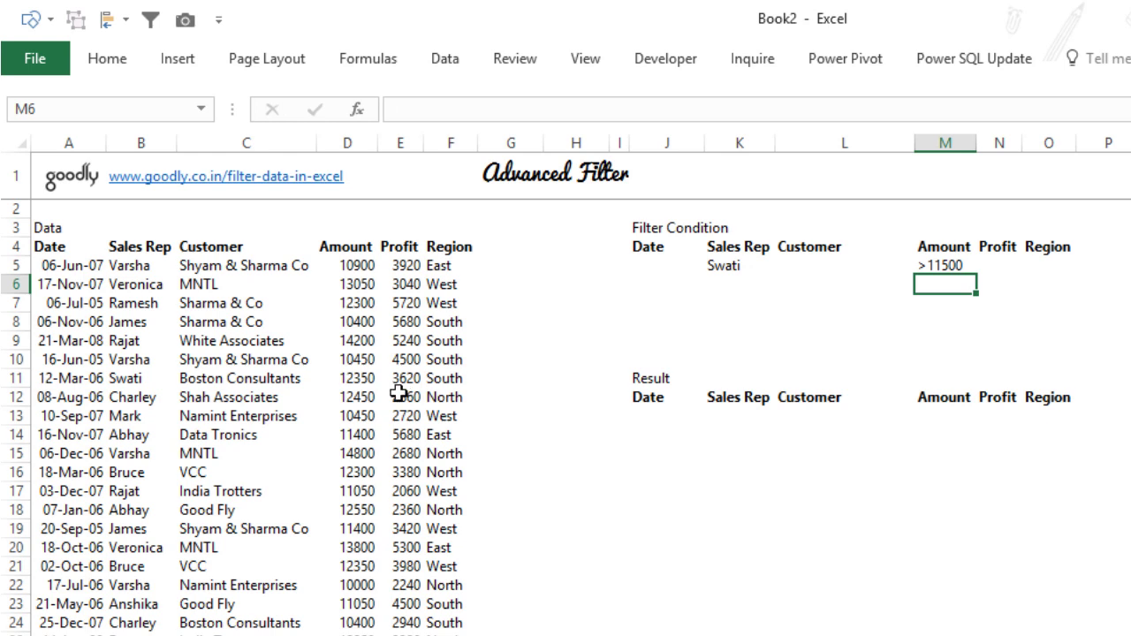
{"action": "left_click", "coordinate": [762, 277]}
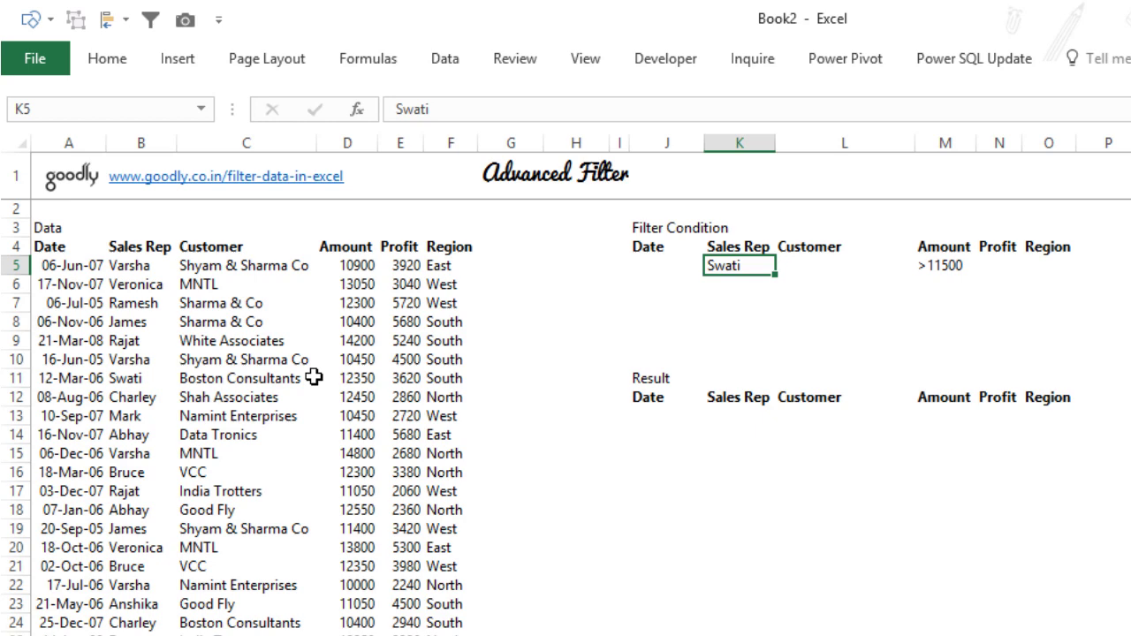
{"action": "left_click", "coordinate": [310, 362]}
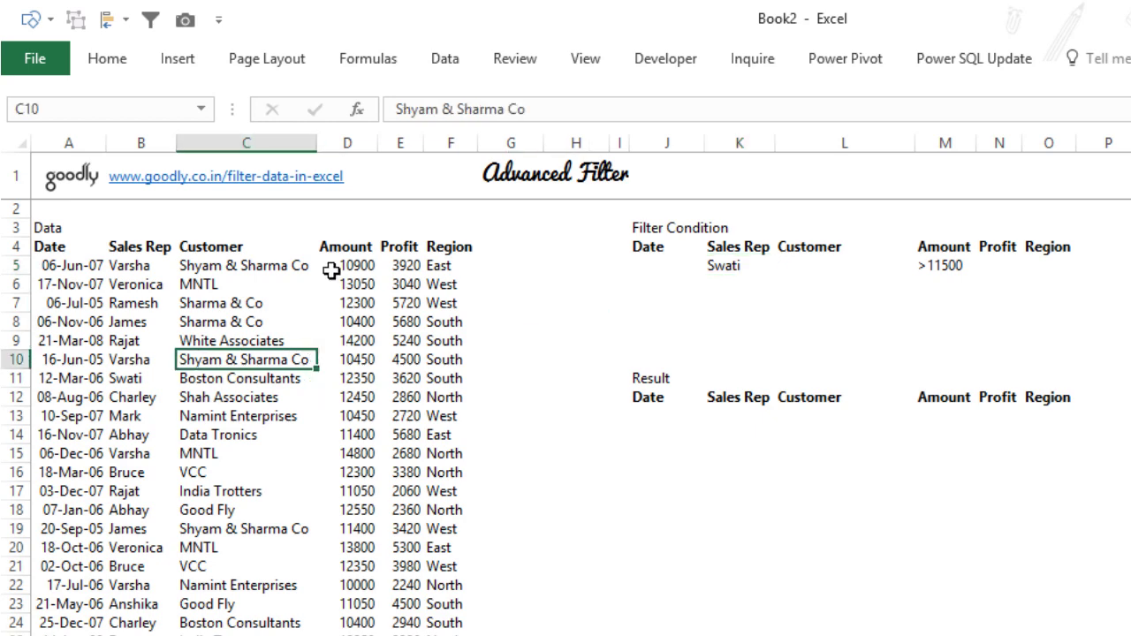
Open the Advanced Filter dialog from the Data tab and move it off the data
{"action": "left_click", "coordinate": [459, 74]}
{"action": "left_click", "coordinate": [854, 126]}
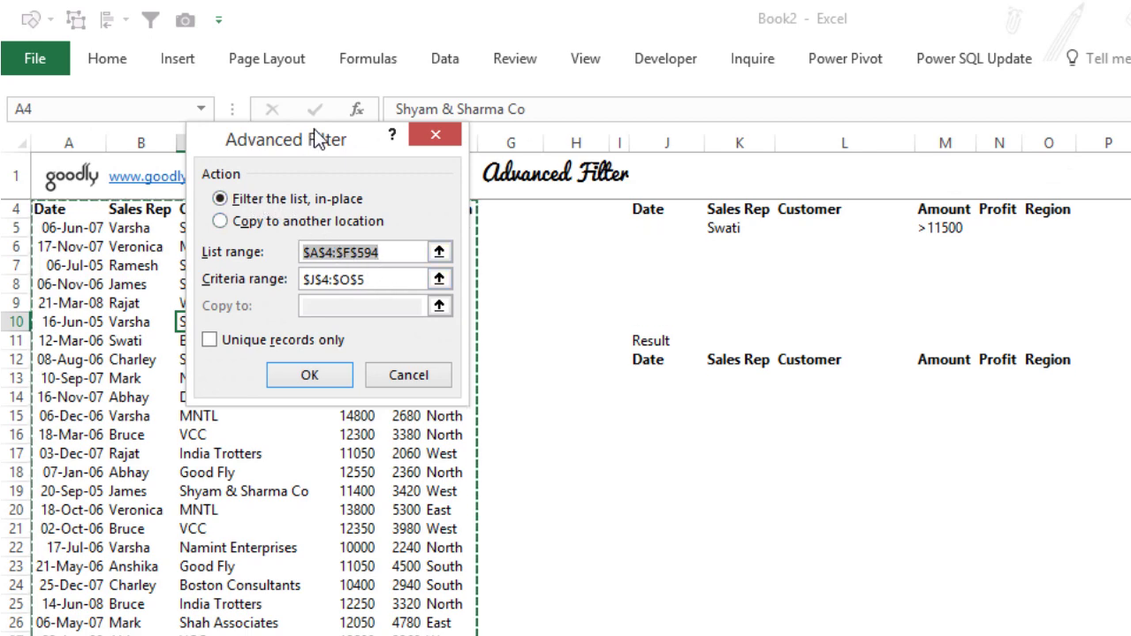
{"action": "left_click_drag", "start_coordinate": [331, 141], "coordinate": [596, 227]}
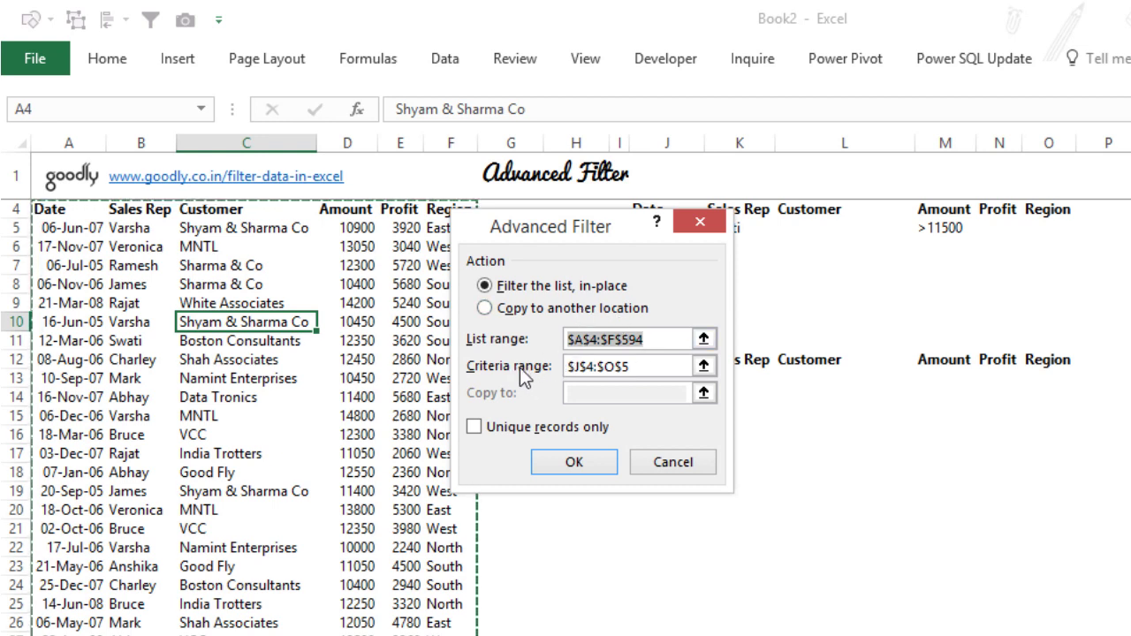
Set the criteria range to the Filter Condition block J4:O5
{"action": "left_click", "coordinate": [704, 367]}
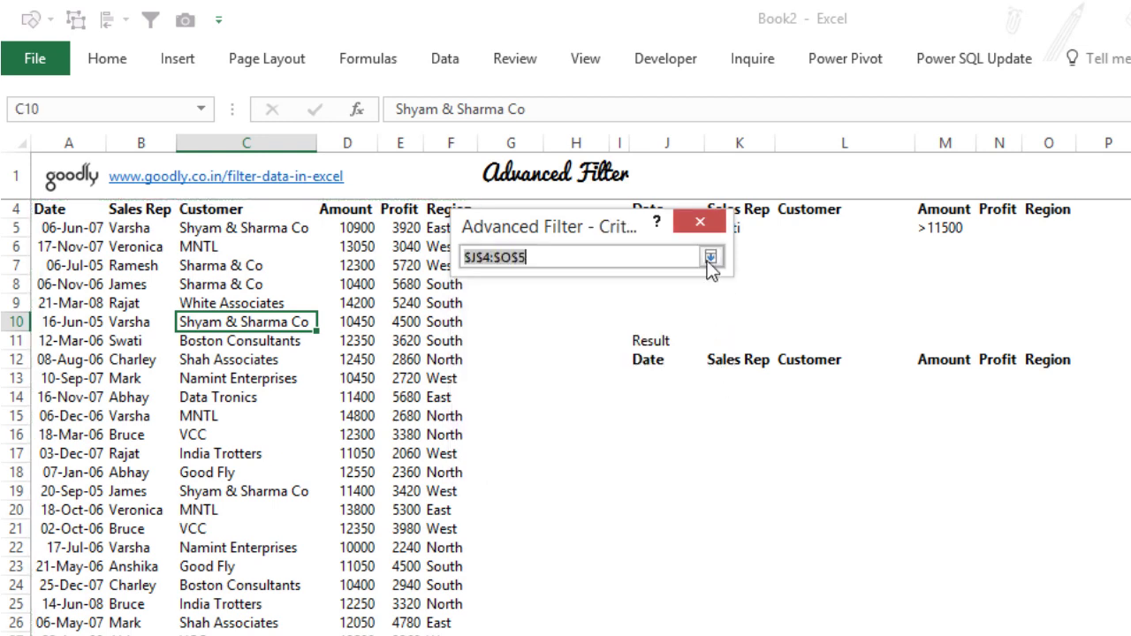
{"action": "left_click_drag", "start_coordinate": [637, 229], "coordinate": [571, 257]}
{"action": "left_click_drag", "start_coordinate": [644, 210], "coordinate": [1070, 234]}
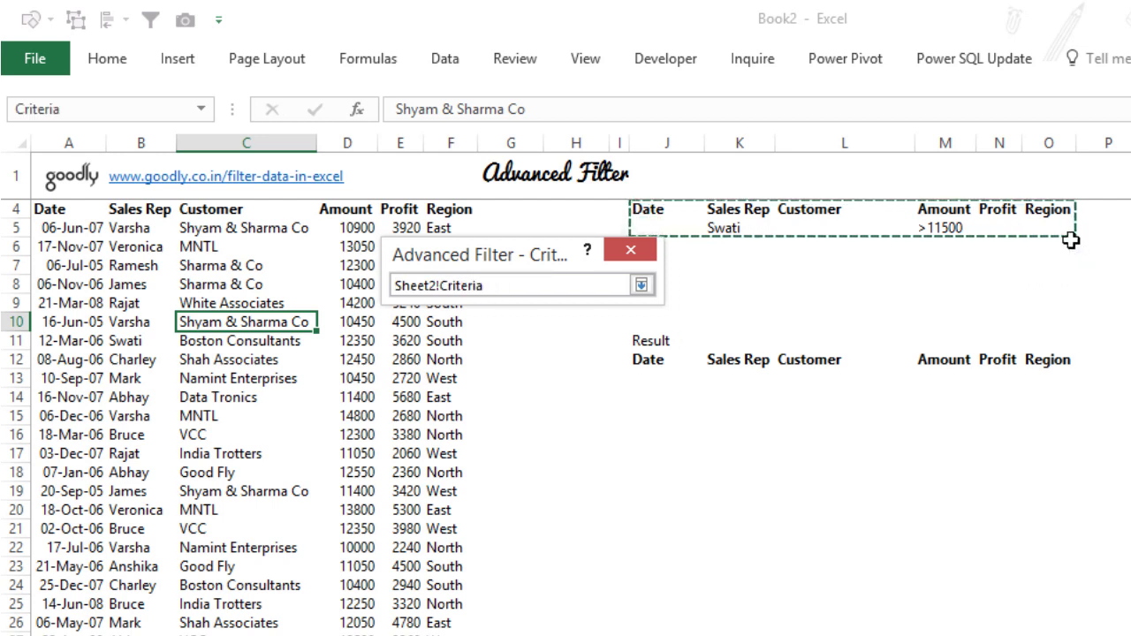
{"action": "key", "text": "shift+Down"}
{"action": "key", "text": "shift+Right"}
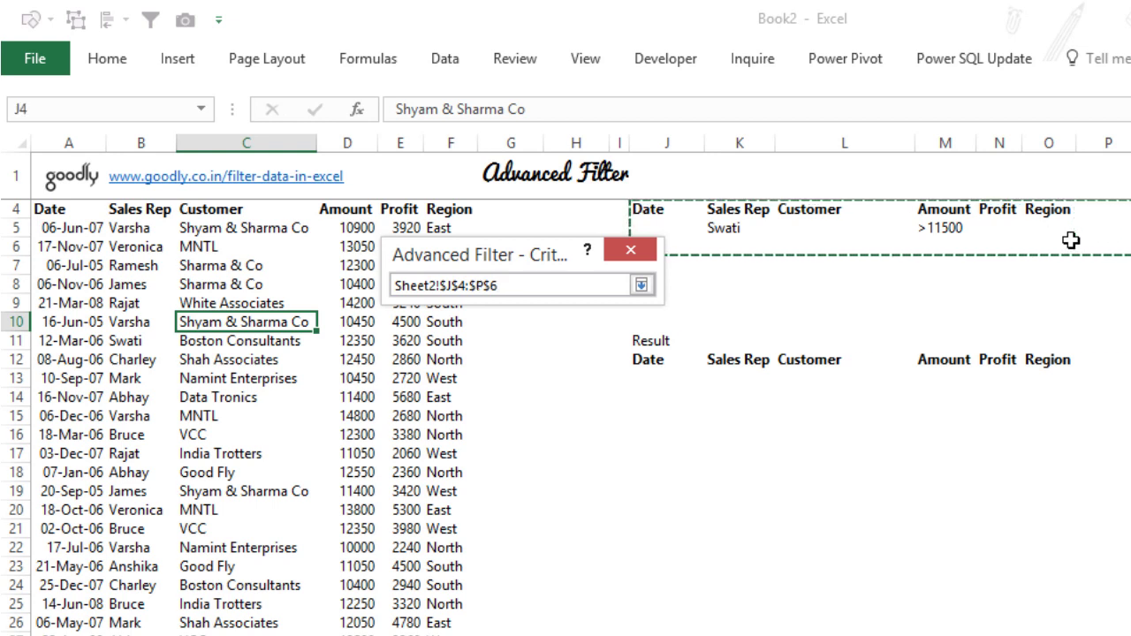
{"action": "key", "text": "shift+Left"}
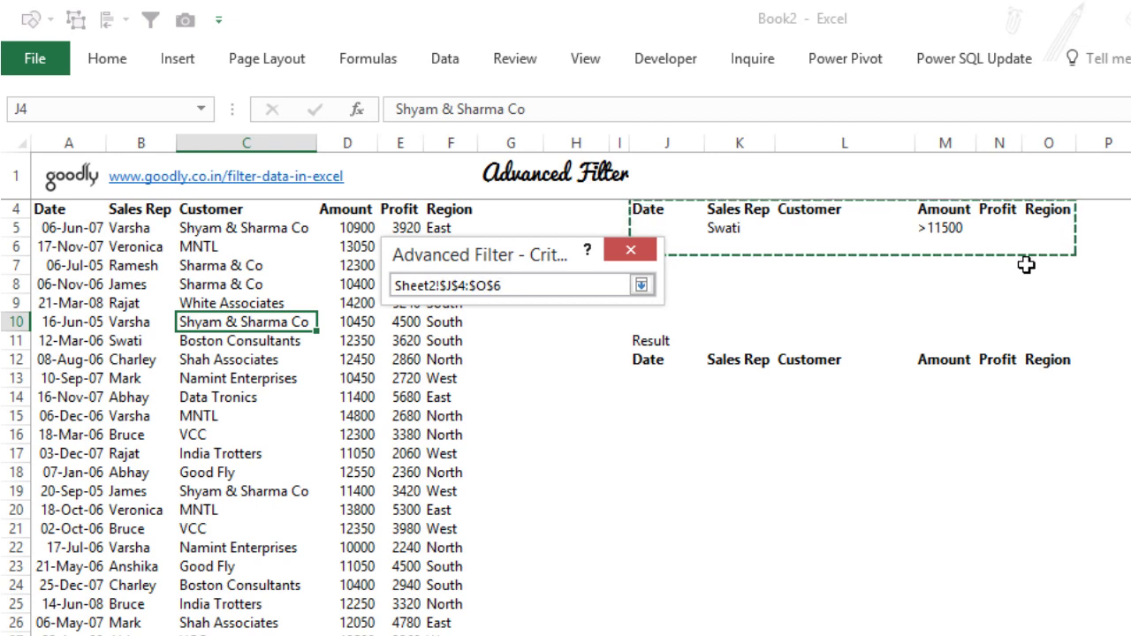
{"action": "key", "text": "shift+Up"}
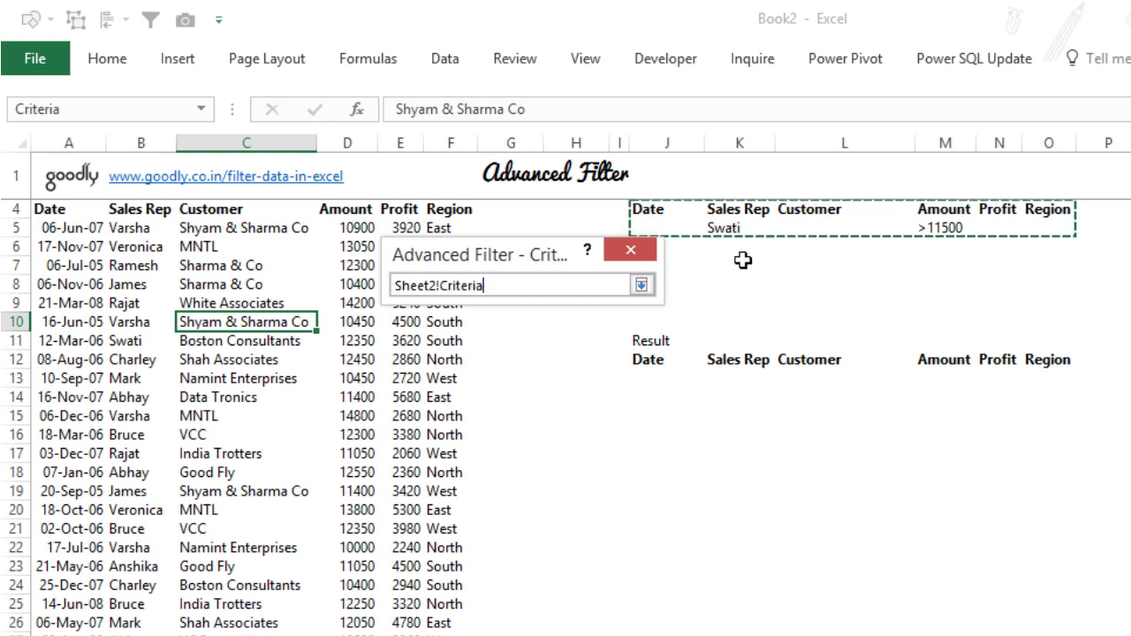
{"action": "left_click", "coordinate": [640, 285]}
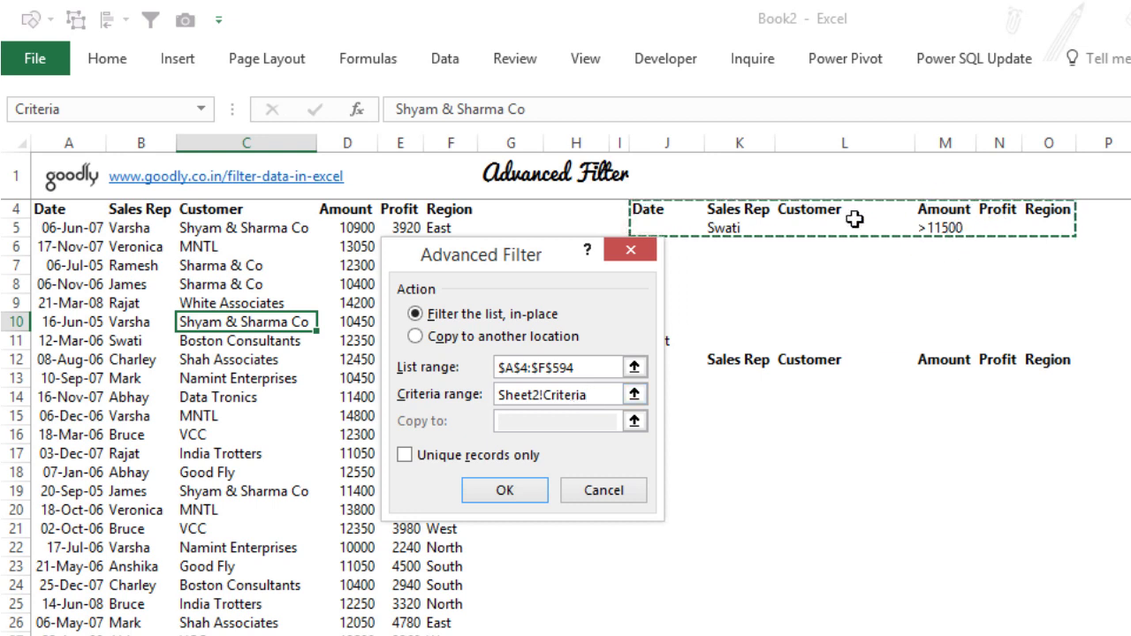
Copy the filtered records to the Result header range $J$12:$O$12 and run the filter
{"action": "left_click", "coordinate": [552, 337]}
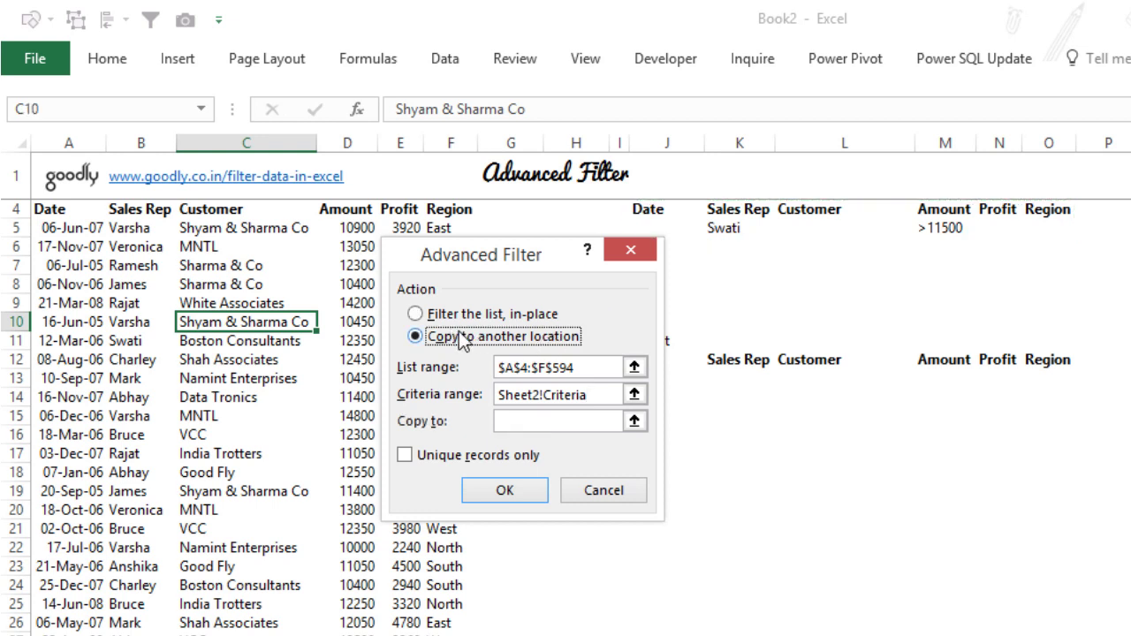
{"action": "left_click", "coordinate": [635, 422]}
{"action": "left_click", "coordinate": [674, 360]}
{"action": "key", "text": "shift+Right"}
{"action": "key", "text": "shift+Right"}
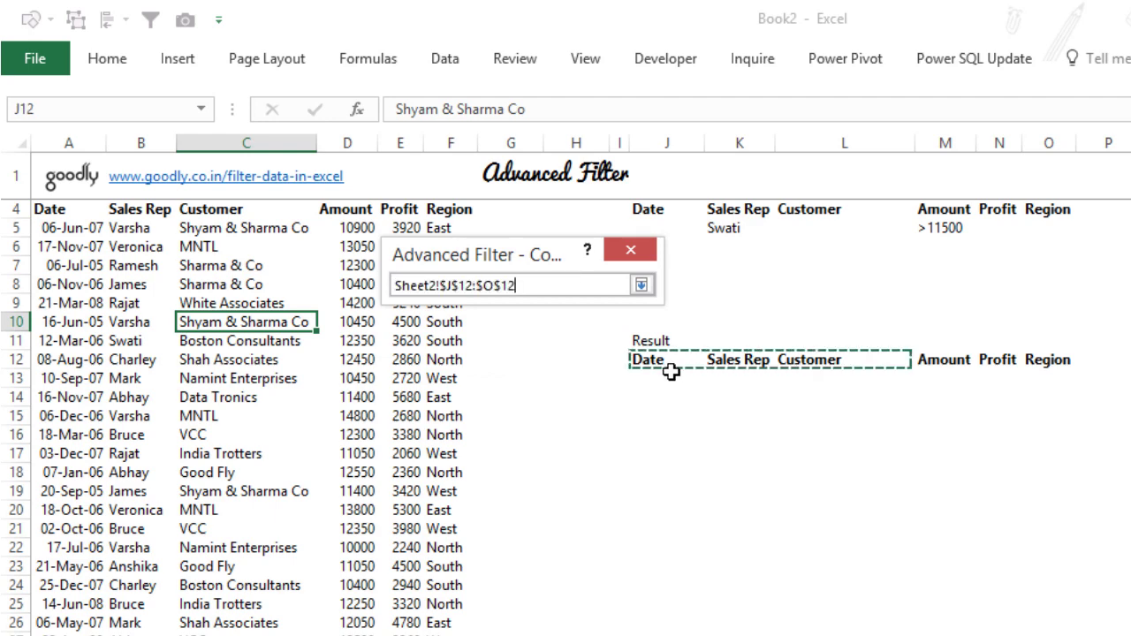
{"action": "key", "text": "shift+Right"}
{"action": "key", "text": "shift+Right"}
{"action": "key", "text": "shift+Right"}
{"action": "left_click", "coordinate": [641, 286]}
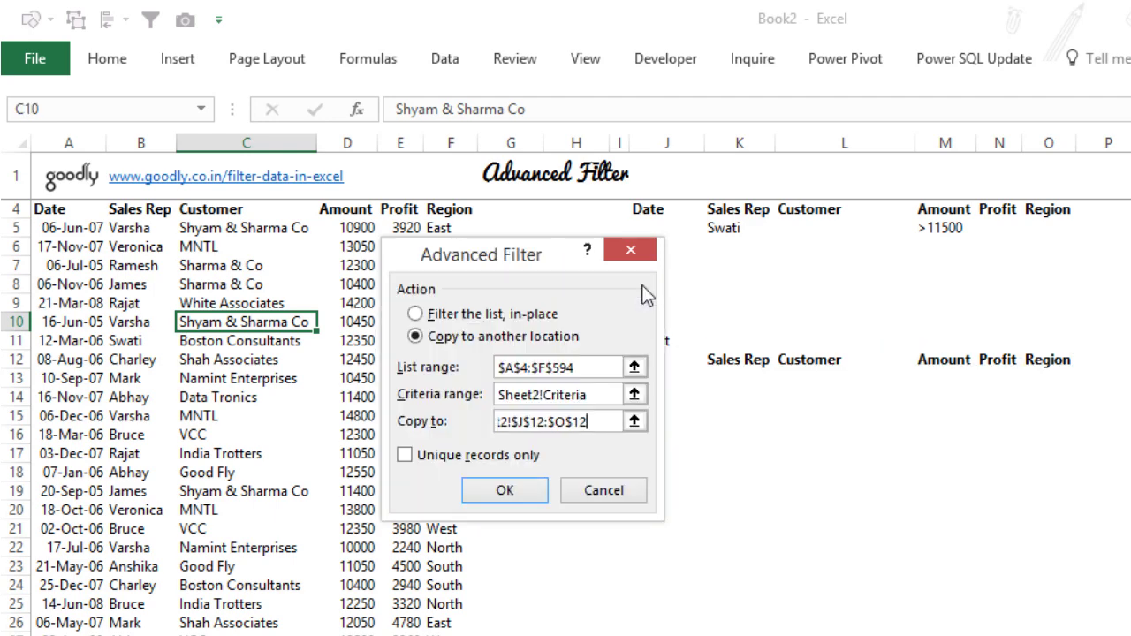
{"action": "left_click", "coordinate": [506, 492]}
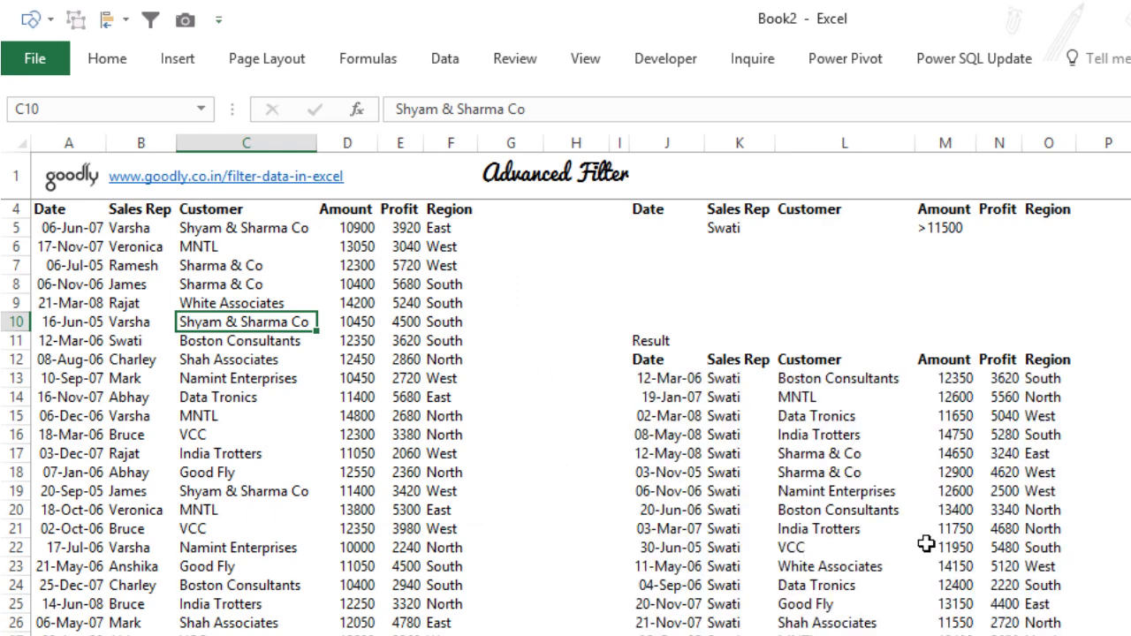
Check the copied Amount values, then move to the Customer condition cell
{"action": "left_click", "coordinate": [960, 516]}
{"action": "key", "text": "Up"}
{"action": "key", "text": "Up"}
{"action": "key", "text": "Up"}
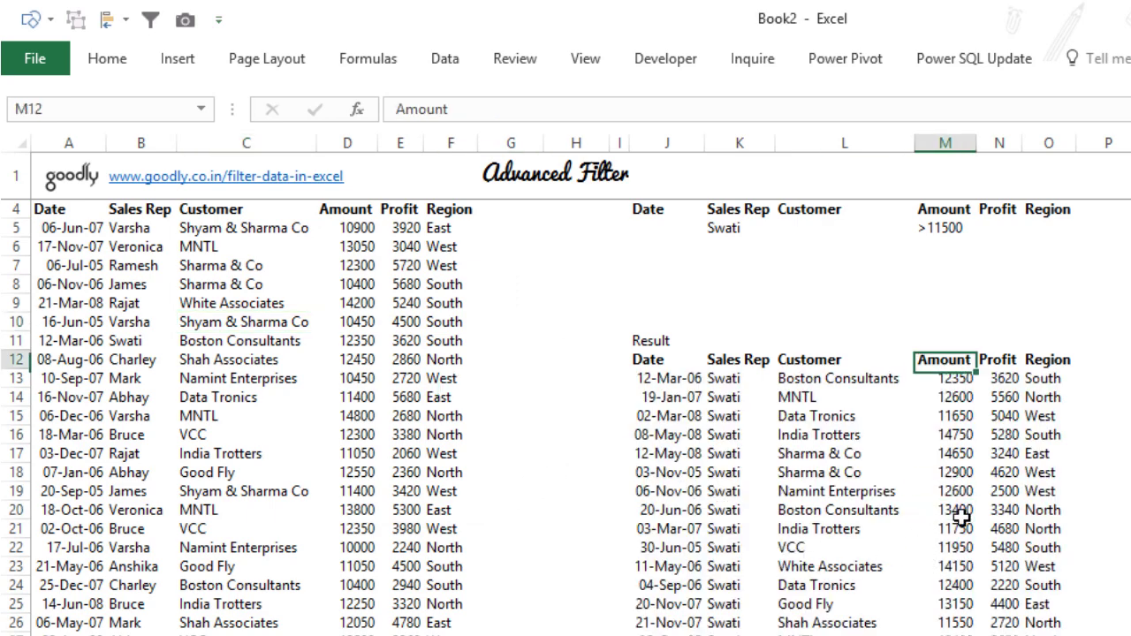
{"action": "key", "text": "Up"}
{"action": "key", "text": "Up"}
{"action": "key", "text": "Up"}
{"action": "key", "text": "Up"}
{"action": "key", "text": "Up"}
{"action": "key", "text": "Up"}
{"action": "key", "text": "Up"}
{"action": "key", "text": "Up"}
{"action": "key", "text": "Down"}
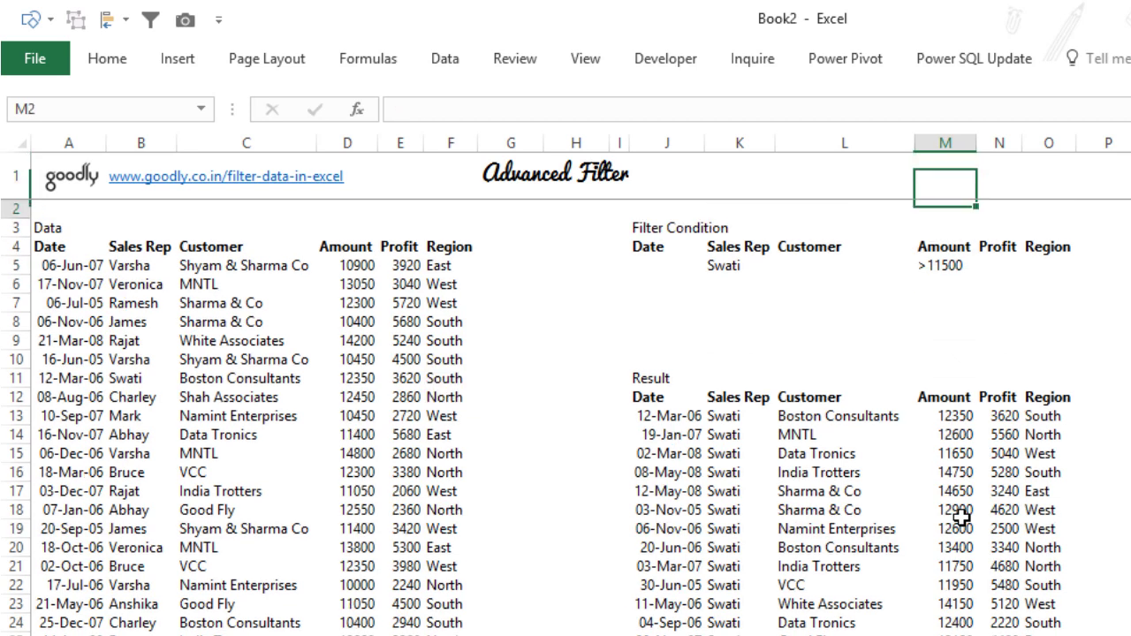
{"action": "key", "text": "Down"}
{"action": "key", "text": "Down"}
{"action": "key", "text": "Down"}
{"action": "key", "text": "Left"}
{"action": "key", "text": "Left"}
{"action": "key", "text": "Left"}
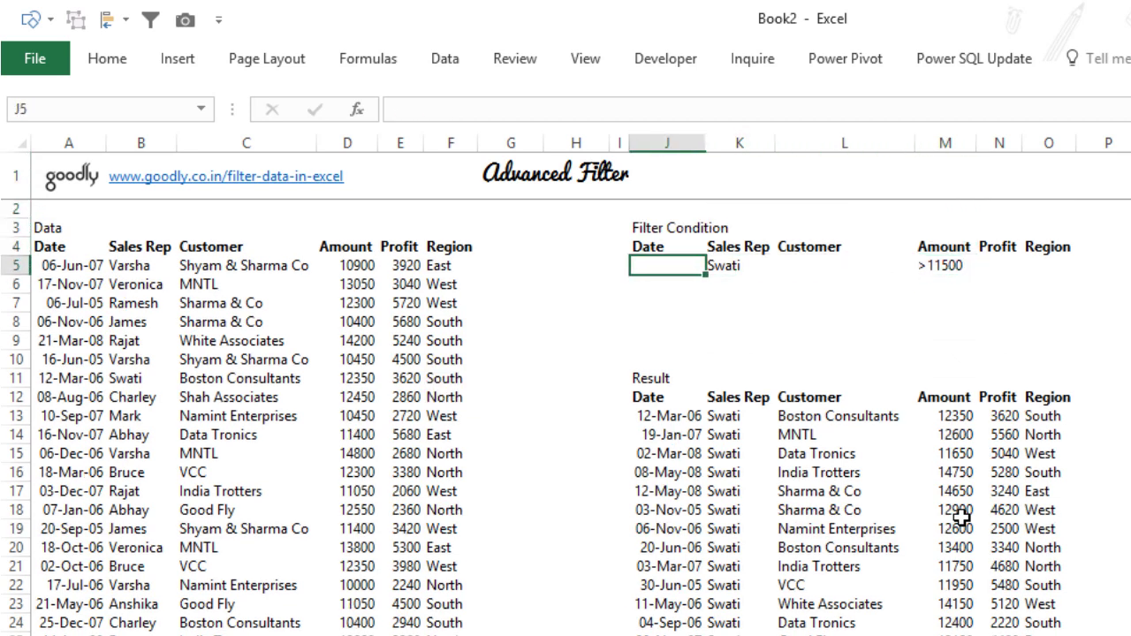
{"action": "key", "text": "Right"}
{"action": "key", "text": "Right"}
{"action": "key", "text": "Right"}
{"action": "key", "text": "Right"}
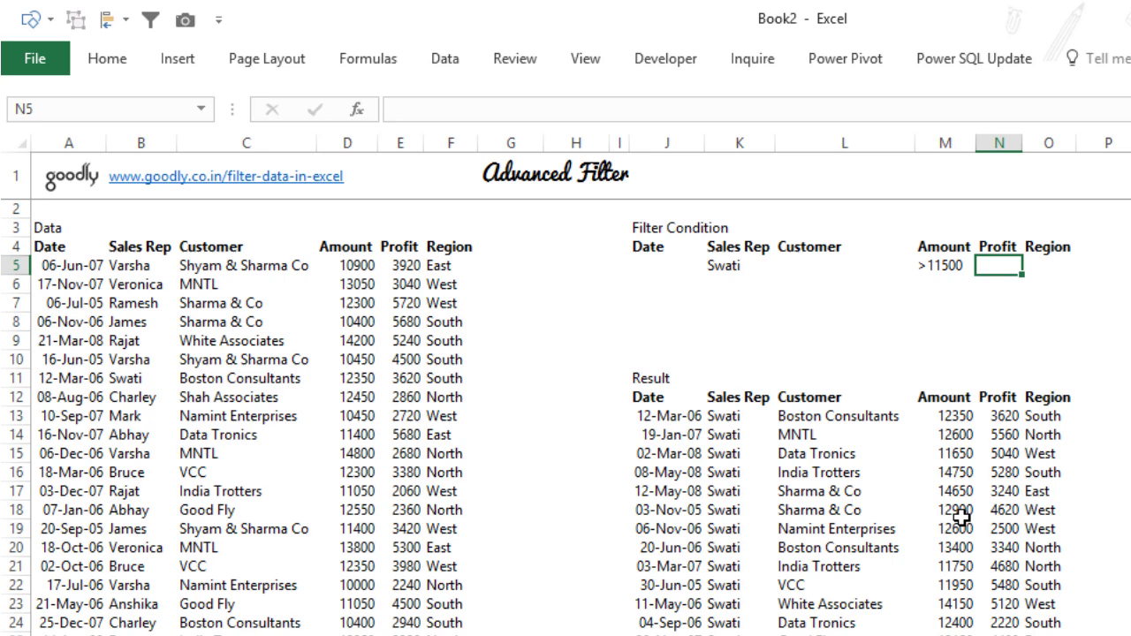
{"action": "key", "text": "Left"}
{"action": "key", "text": "Left"}
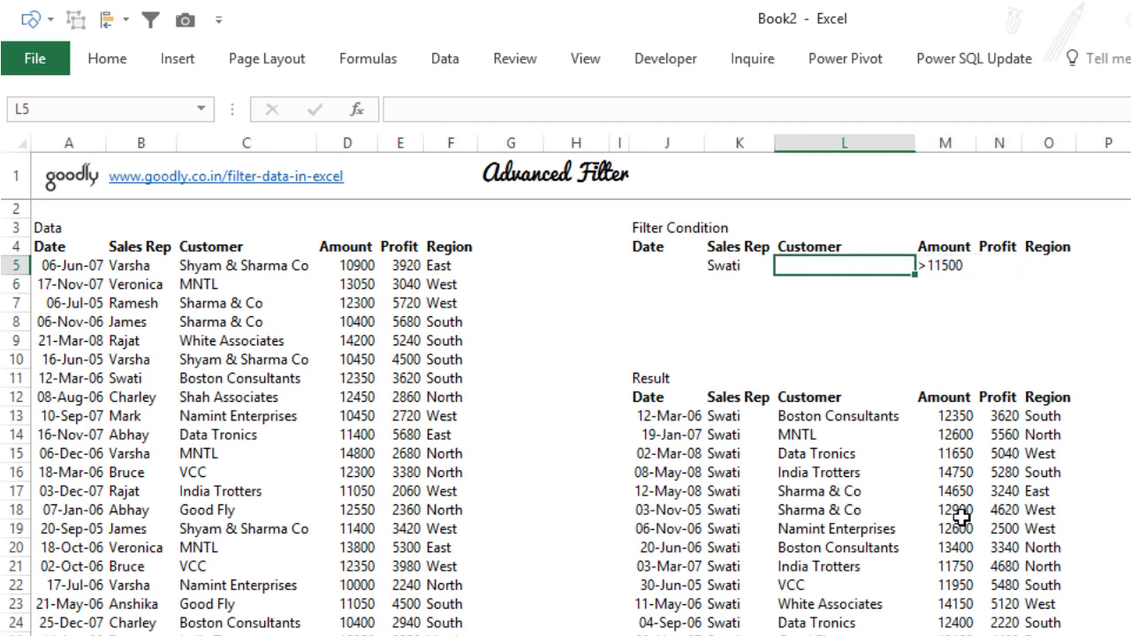
Try 'India Trotters' as the Customer condition, then clear all row 5 filter conditions
{"action": "type", "text": "India "}
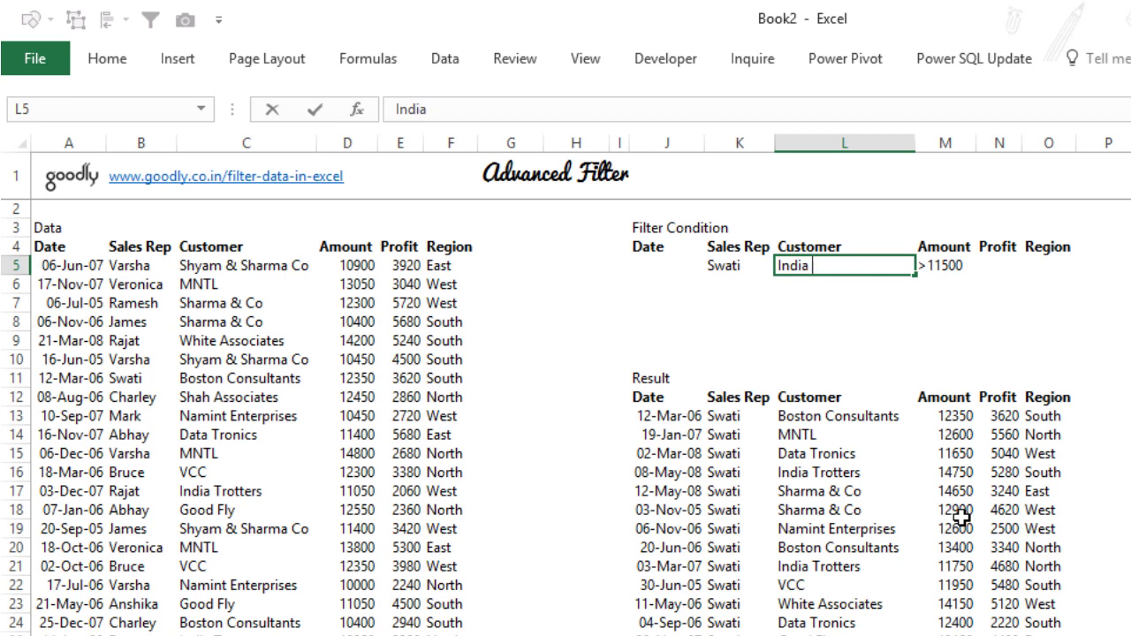
{"action": "type", "text": "Trotters"}
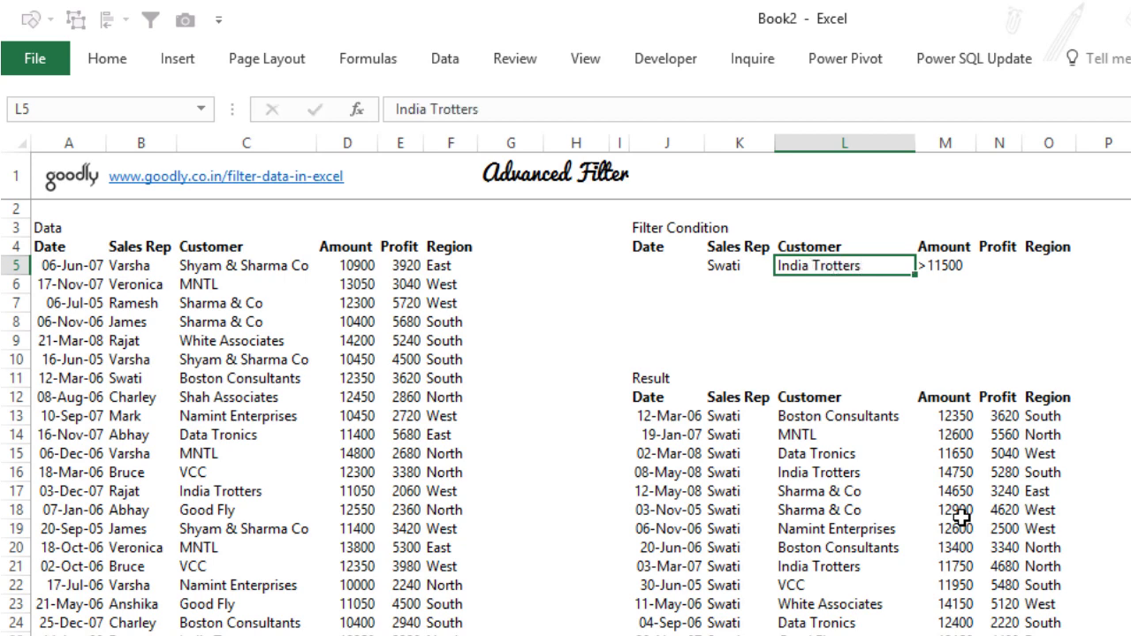
{"action": "key", "text": "Return"}
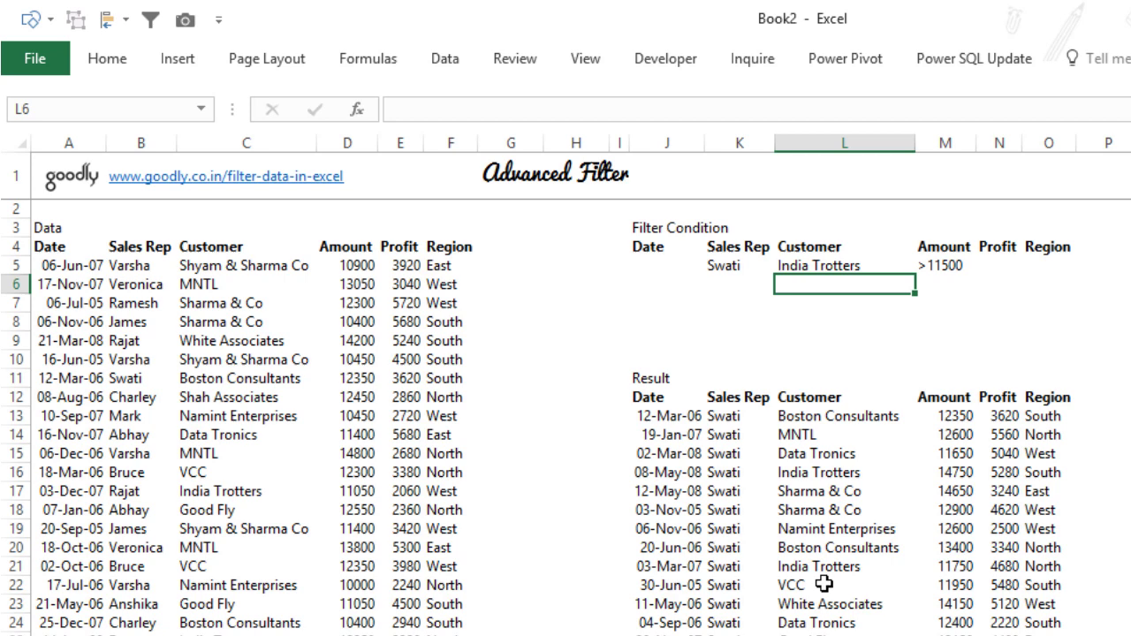
{"action": "key", "text": "Up"}
{"action": "key", "text": "Left"}
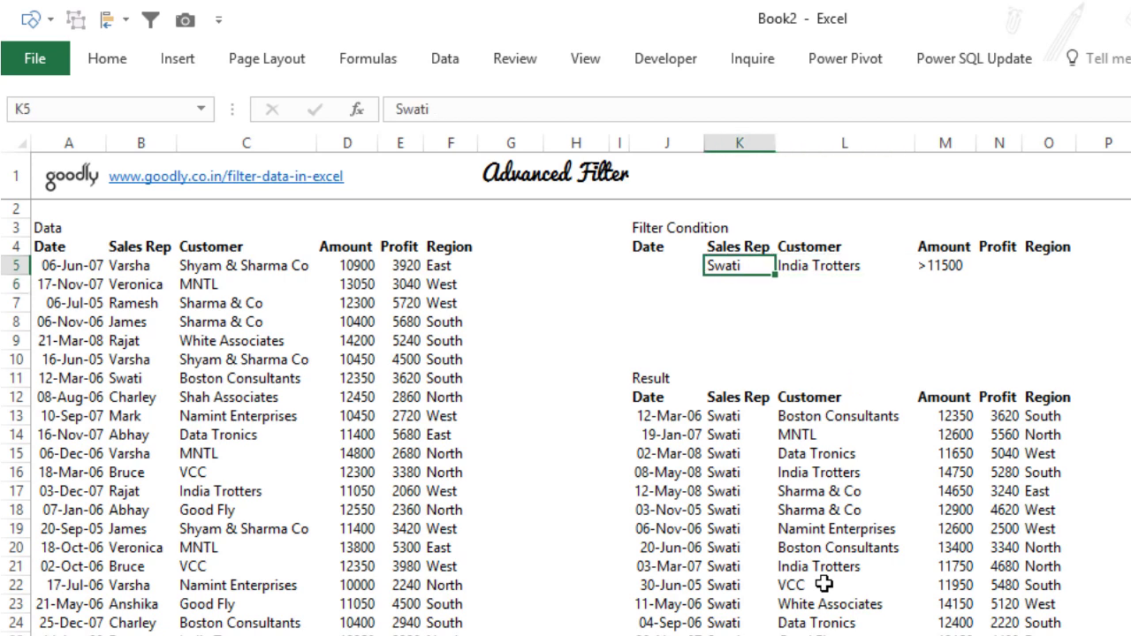
{"action": "key", "text": "shift+Right"}
{"action": "key", "text": "shift+Right"}
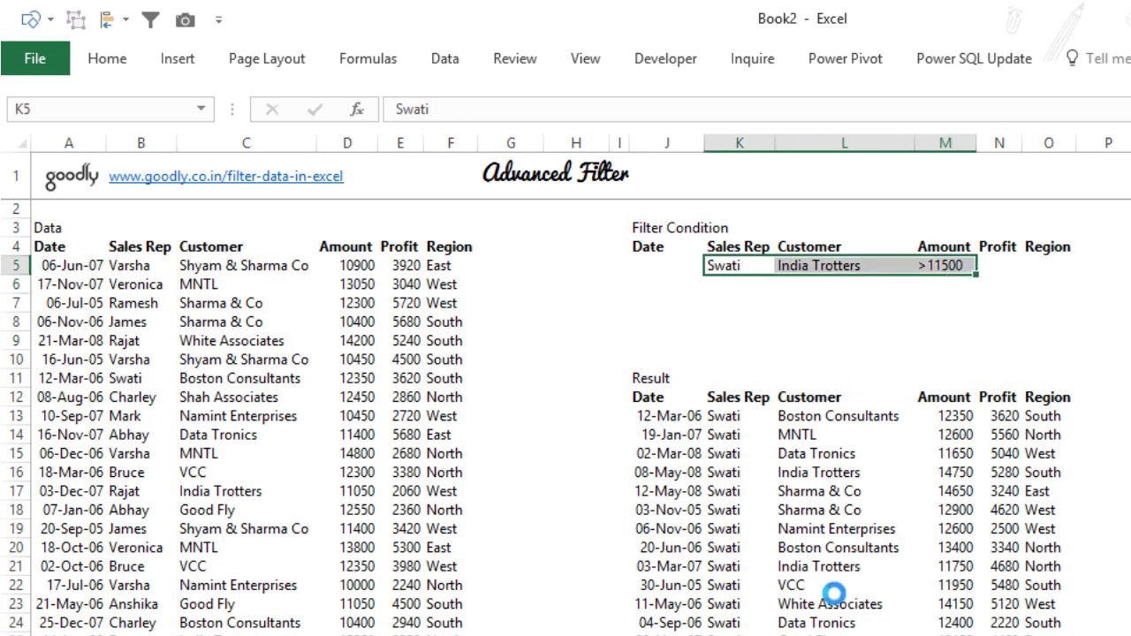
{"action": "key", "text": "Delete"}
Select the sales data from the Date header in A4 down to its last row
{"action": "left_click", "coordinate": [739, 497]}
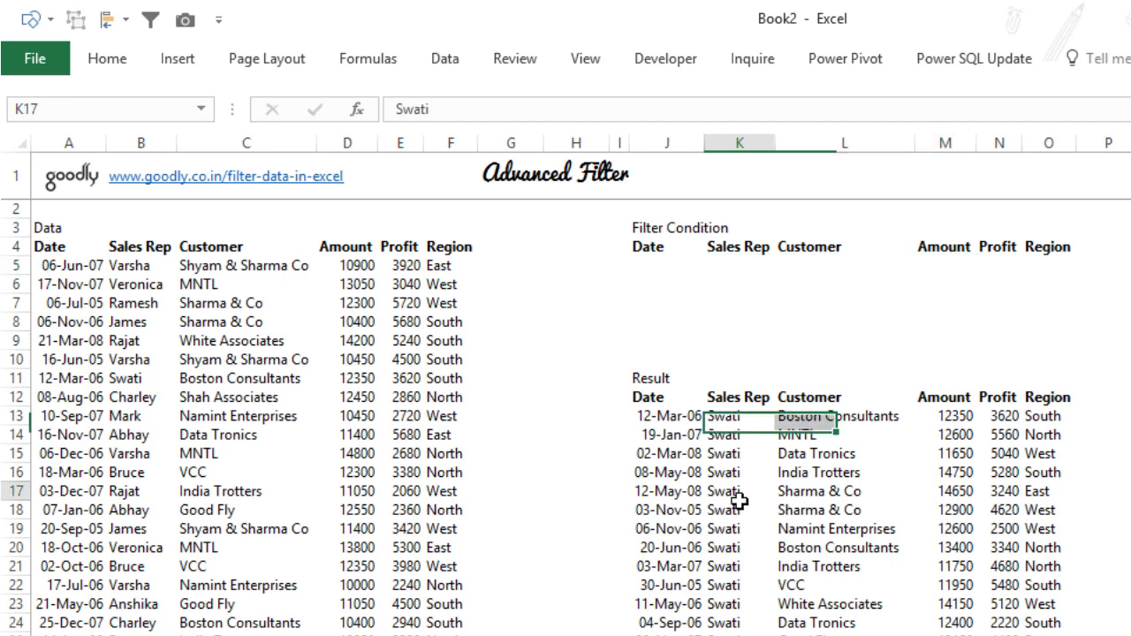
{"action": "left_click", "coordinate": [392, 421]}
{"action": "key", "text": "Home"}
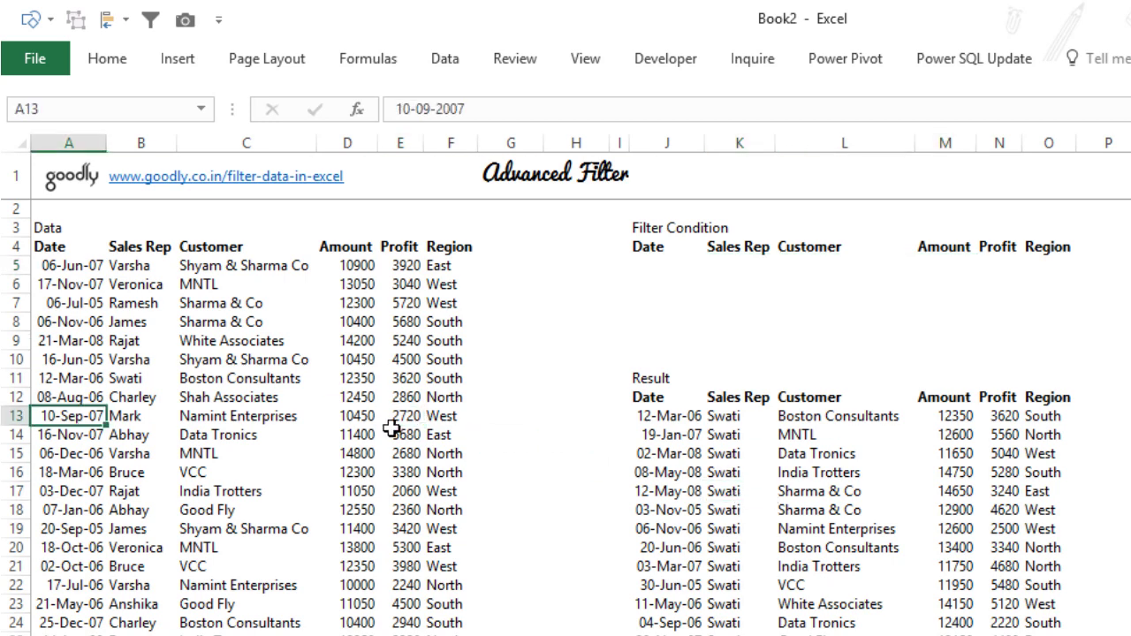
{"action": "key", "text": "ctrl+Up"}
{"action": "key", "text": "Down"}
{"action": "key", "text": "ctrl+shift+Down"}
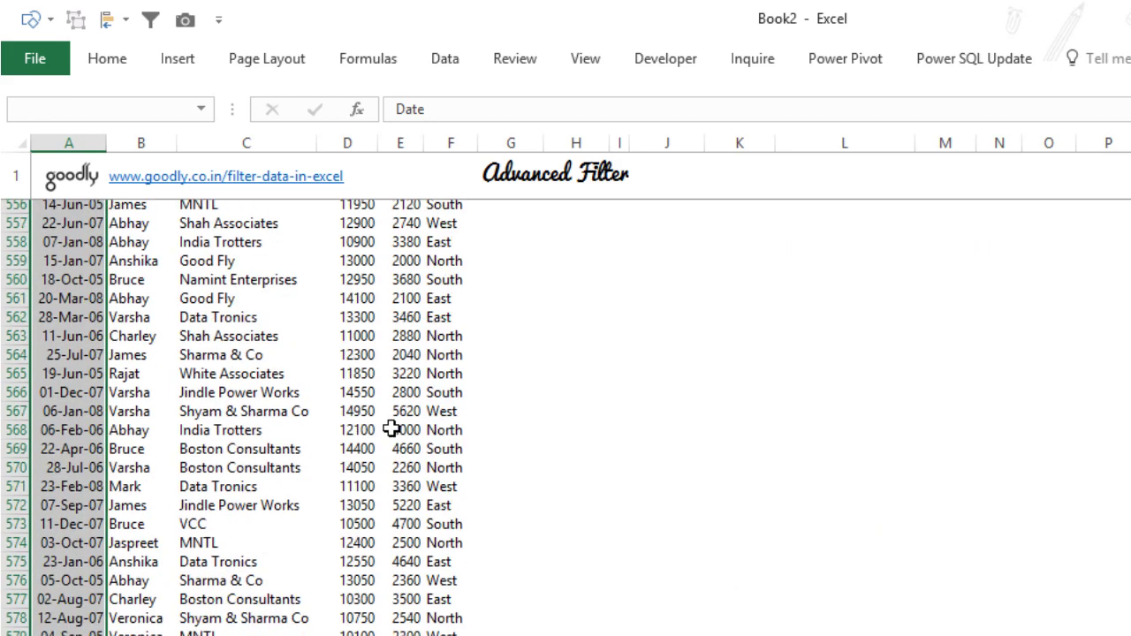
Convert the sales data A4:F594 into a table named SalesData
{"action": "key", "text": "ctrl+shift+Right"}
{"action": "key", "text": "ctrl+t"}
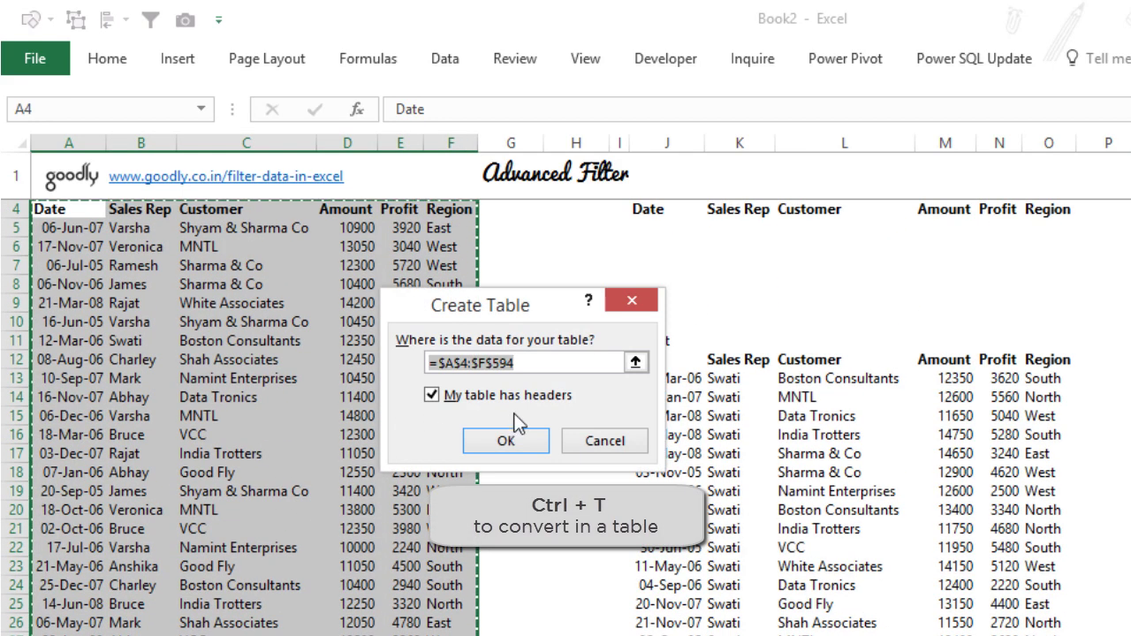
{"action": "left_click", "coordinate": [507, 440]}
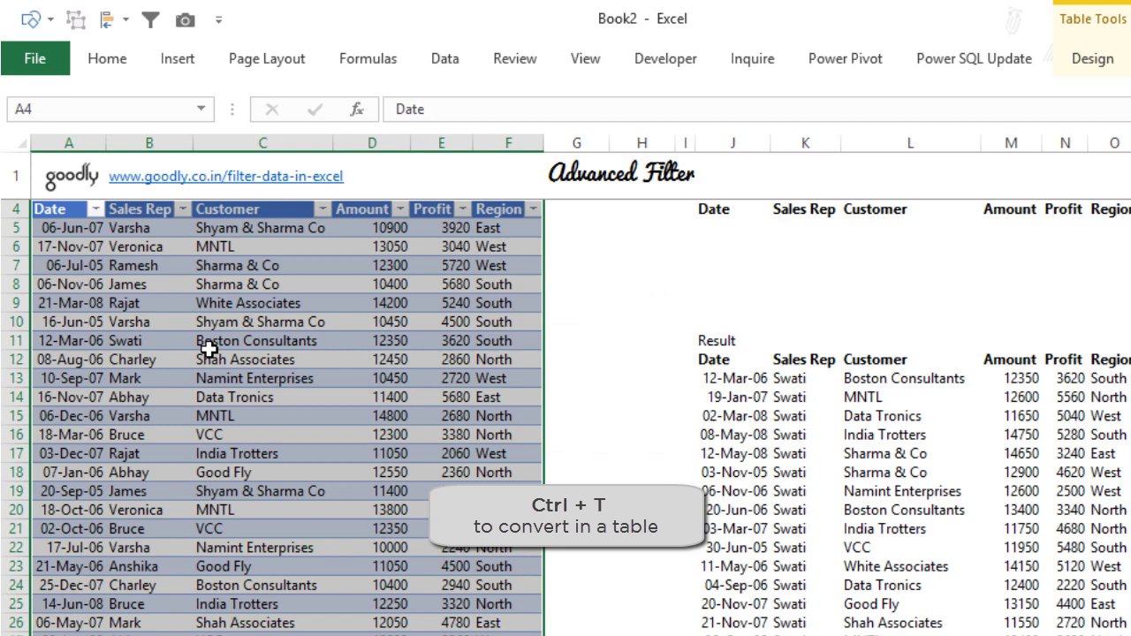
{"action": "left_click", "coordinate": [207, 357]}
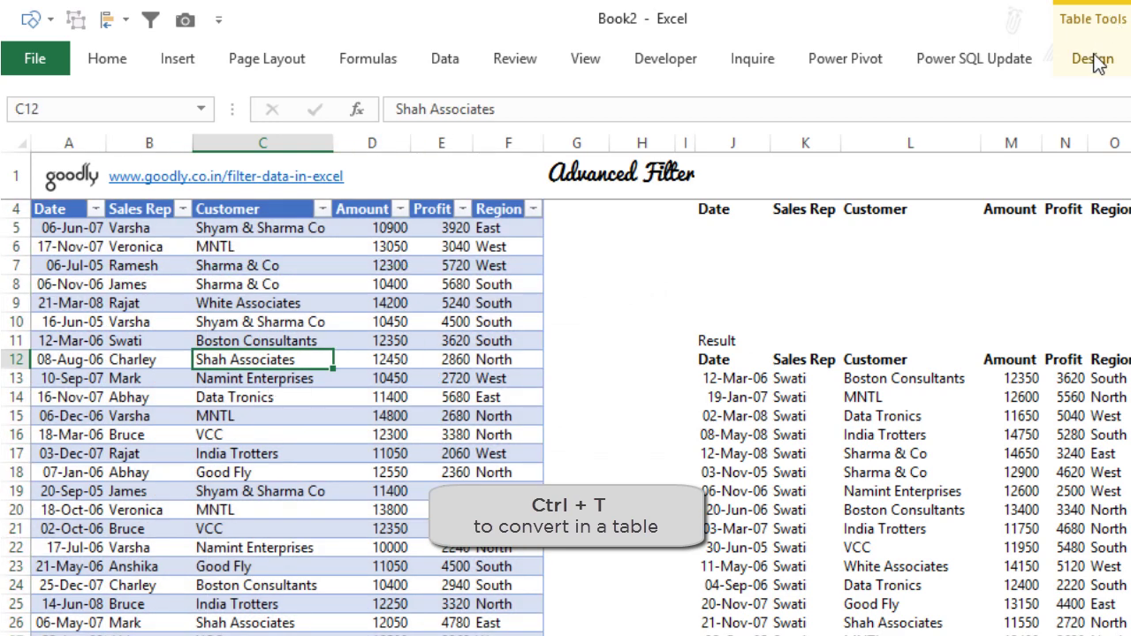
{"action": "left_click", "coordinate": [1092, 61]}
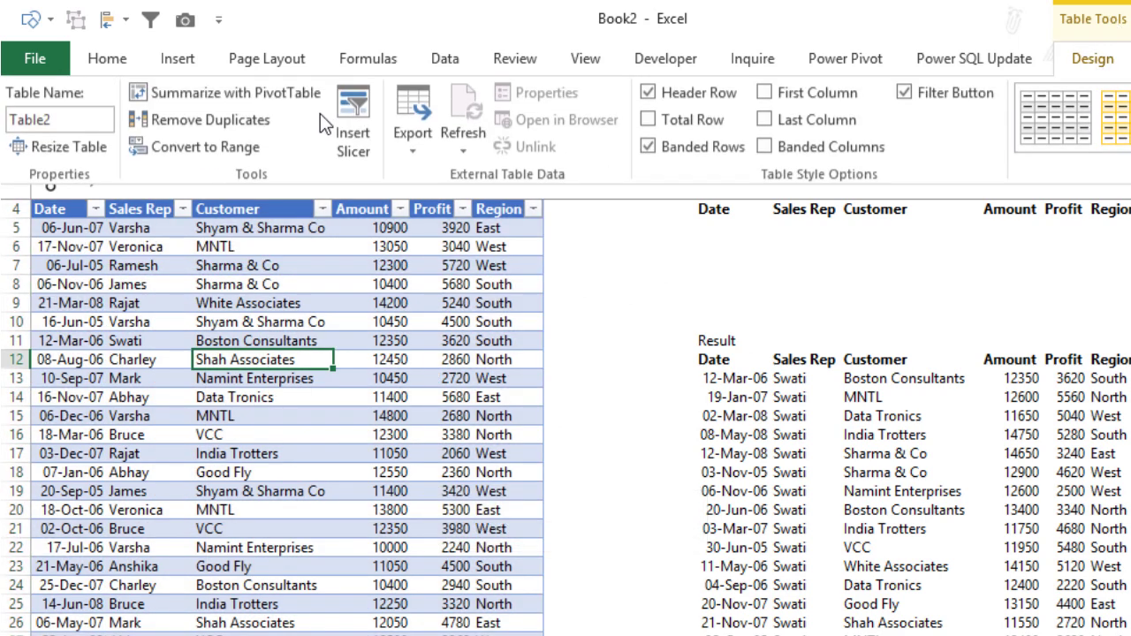
{"action": "left_click", "coordinate": [92, 120]}
{"action": "type", "text": "Sale"}
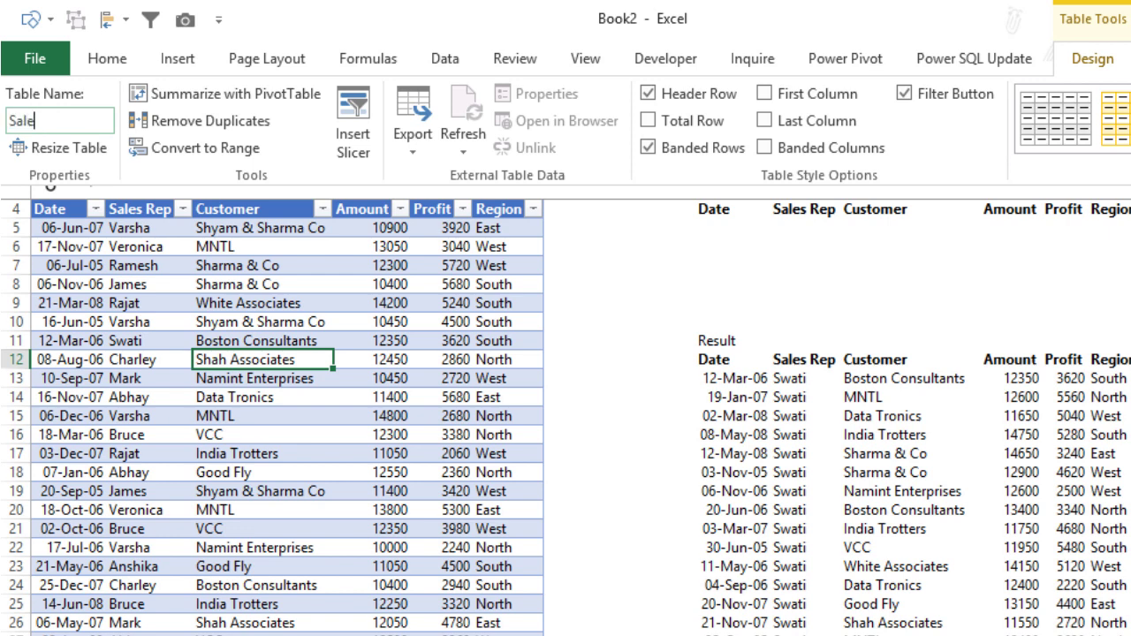
{"action": "type", "text": "Data"}
{"action": "key", "text": "Return"}
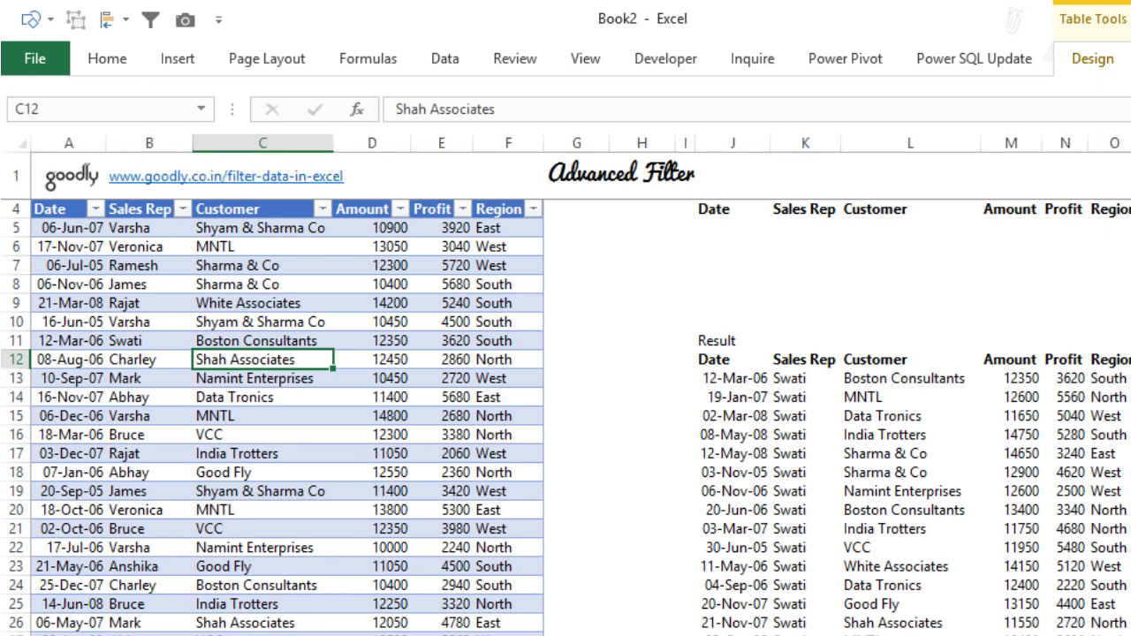
Convert the filter condition range J4:O5 into a table with headers named Condition
{"action": "left_click", "coordinate": [739, 209]}
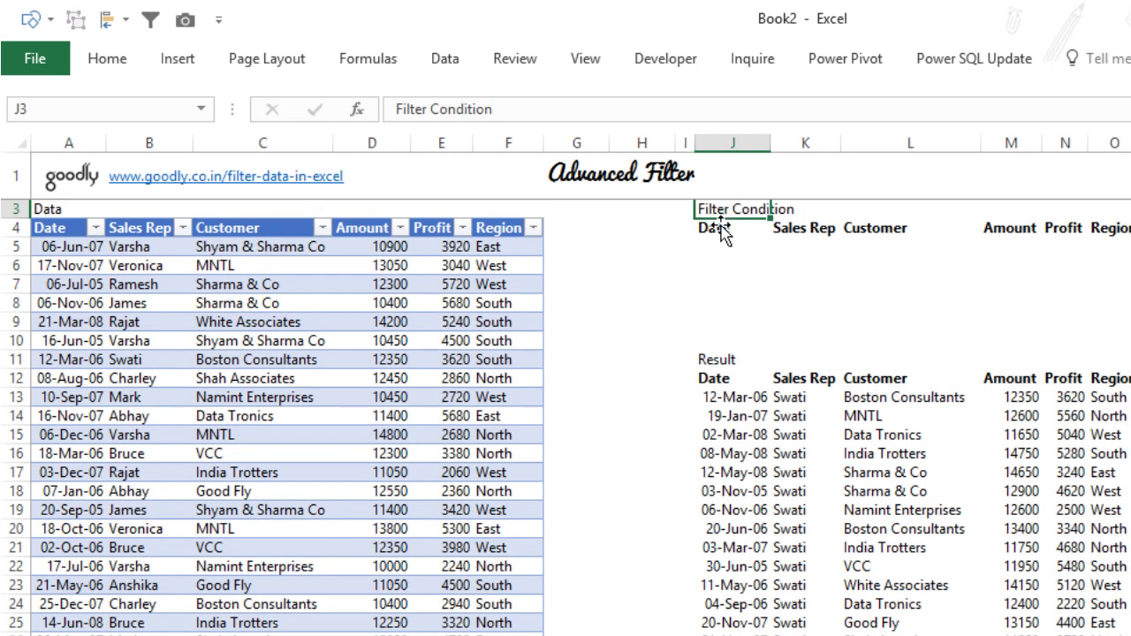
{"action": "left_click", "coordinate": [724, 230]}
{"action": "key", "text": "shift+Down"}
{"action": "key", "text": "shift+Right"}
{"action": "key", "text": "shift+Right"}
{"action": "key", "text": "shift+Right"}
{"action": "key", "text": "shift+Right"}
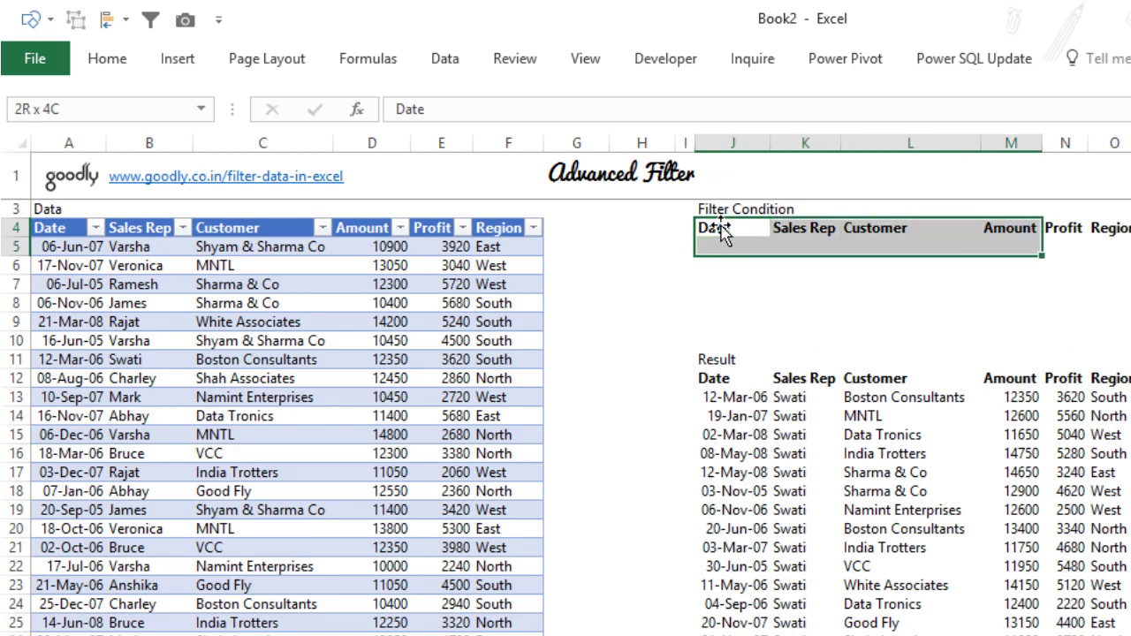
{"action": "key", "text": "shift+Right"}
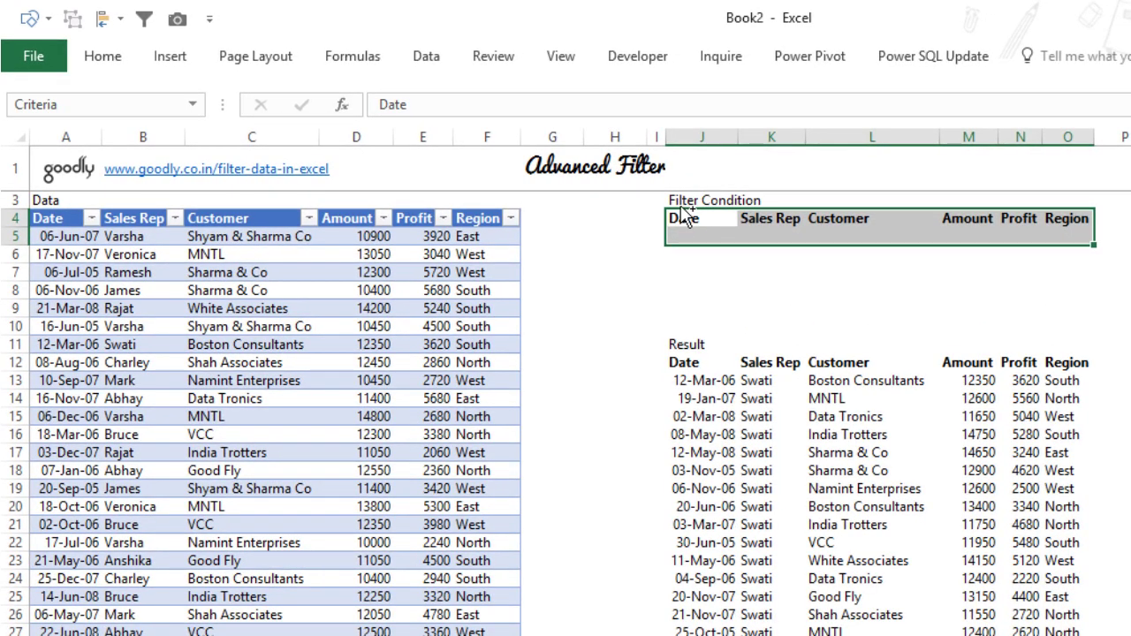
{"action": "key", "text": "ctrl+t"}
{"action": "left_click", "coordinate": [487, 379]}
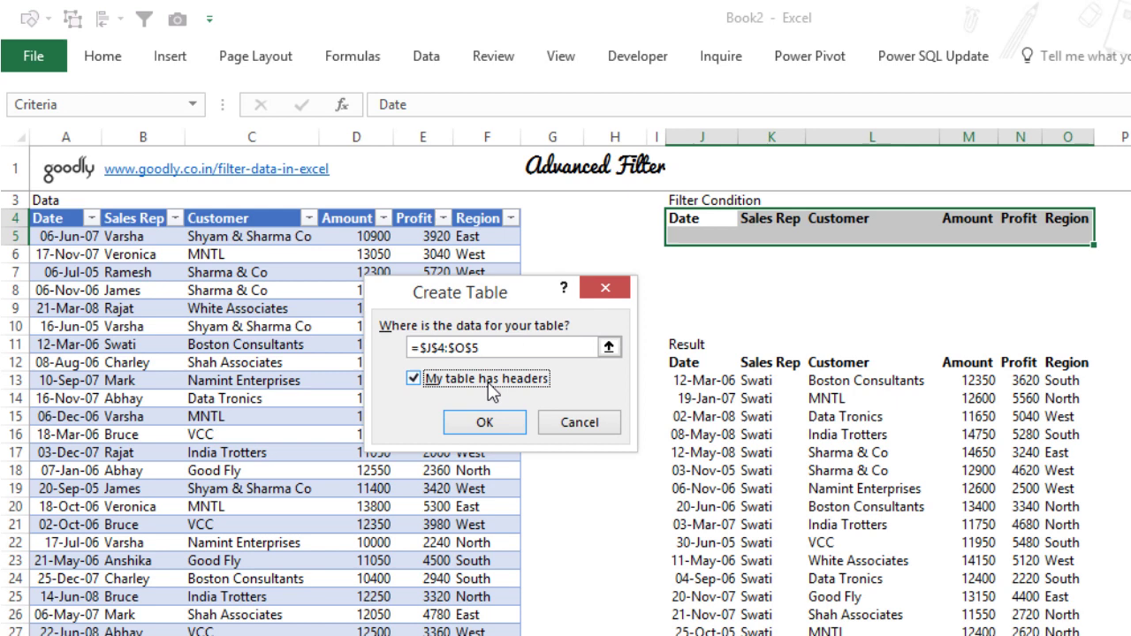
{"action": "left_click", "coordinate": [490, 426]}
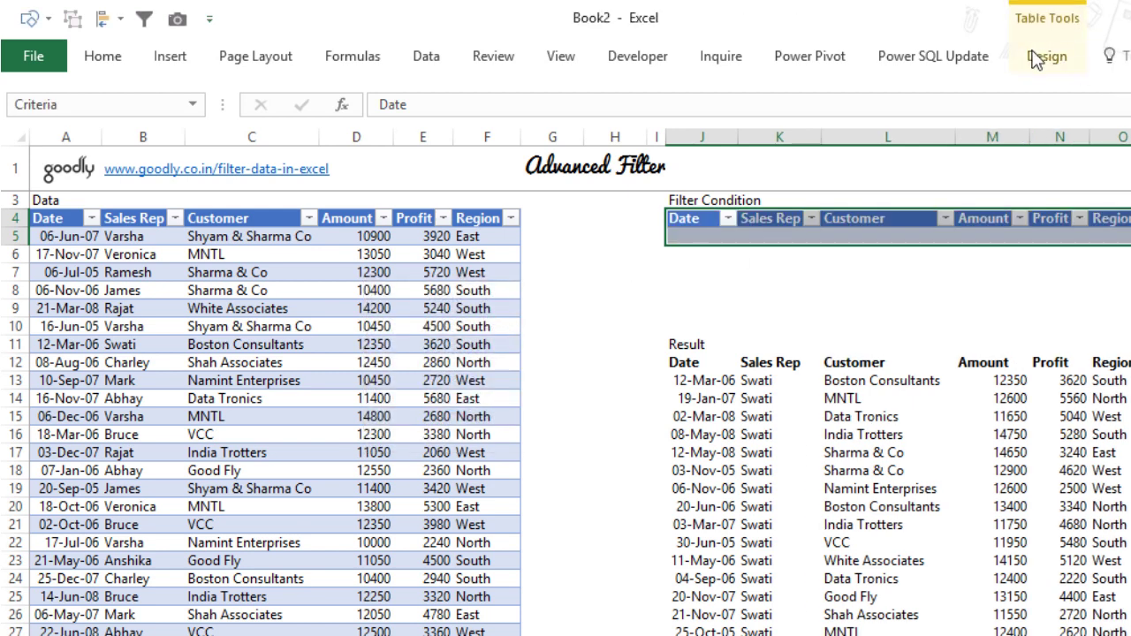
{"action": "left_click", "coordinate": [1042, 56]}
{"action": "left_click", "coordinate": [99, 120]}
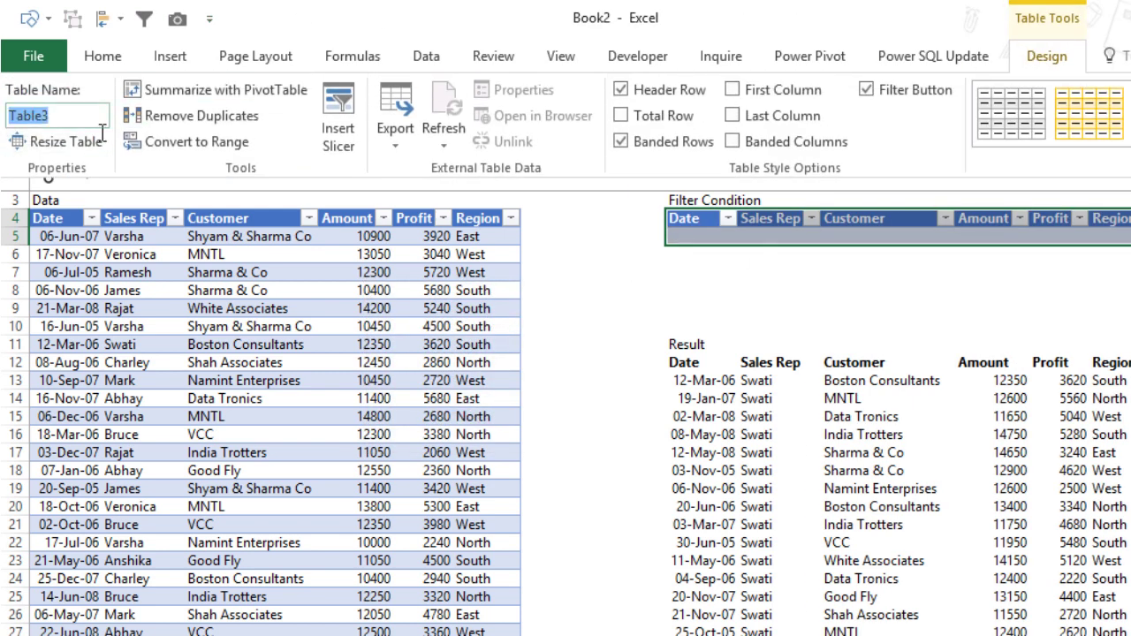
{"action": "type", "text": "Condition"}
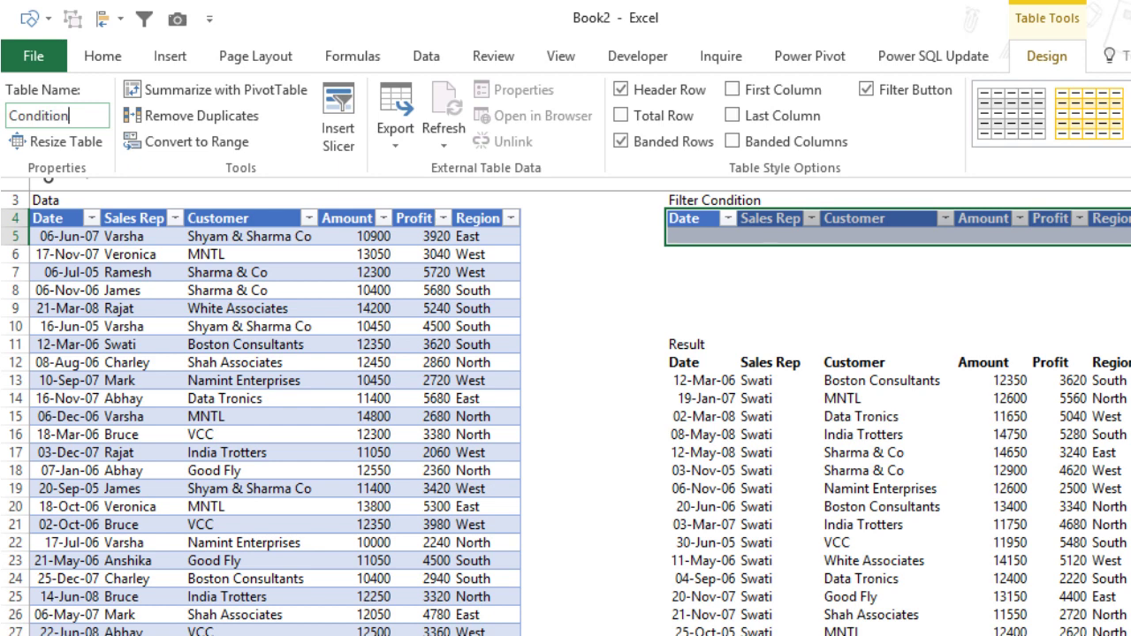
Move the cursor back up to the Data label cell at the top of the sheet
{"action": "left_click", "coordinate": [296, 455]}
{"action": "key", "text": "ctrl+Up"}
{"action": "key", "text": "Left"}
{"action": "key", "text": "Up"}
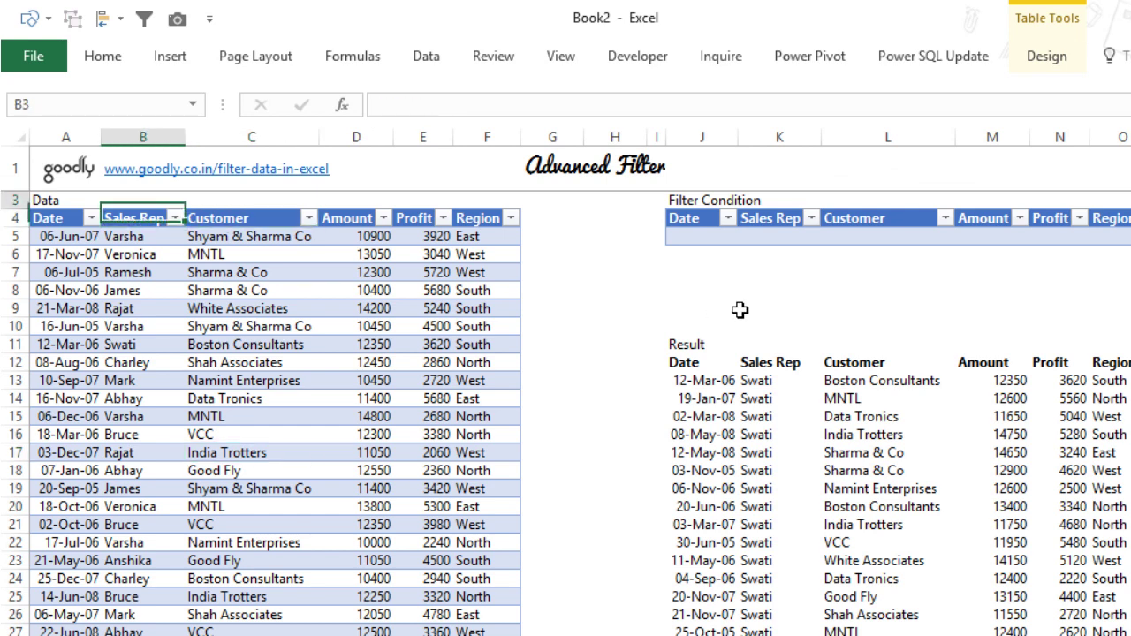
{"action": "key", "text": "Up"}
{"action": "key", "text": "Left"}
{"action": "key", "text": "Down"}
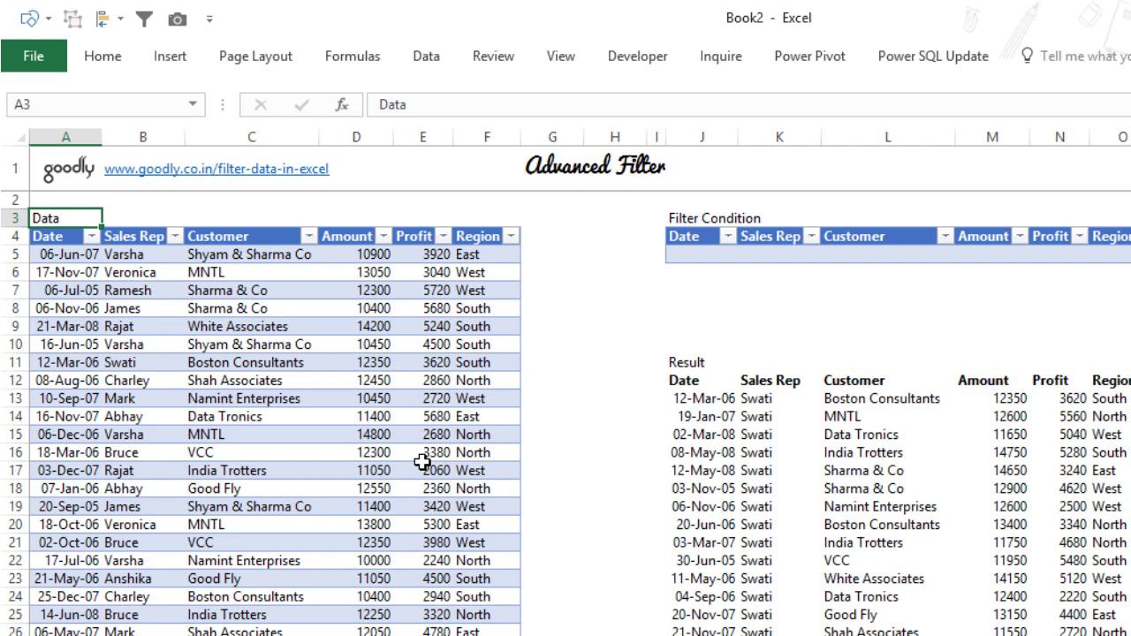
Turn off the sales table's filter buttons and delete the old result rows J13:O44
{"action": "left_click", "coordinate": [486, 382]}
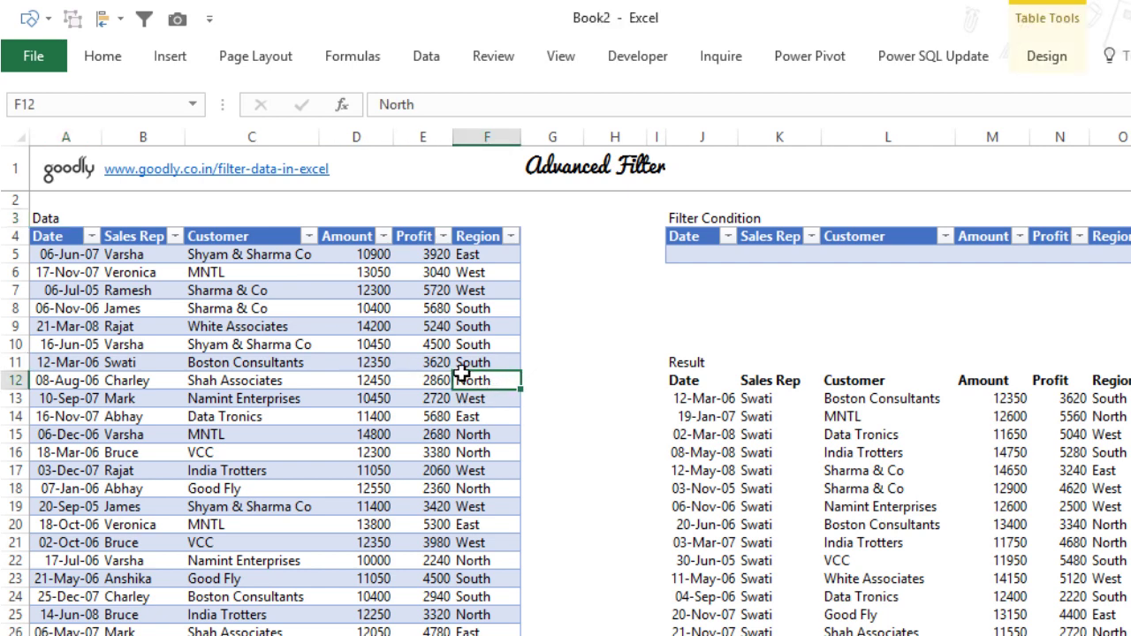
{"action": "left_click", "coordinate": [145, 21]}
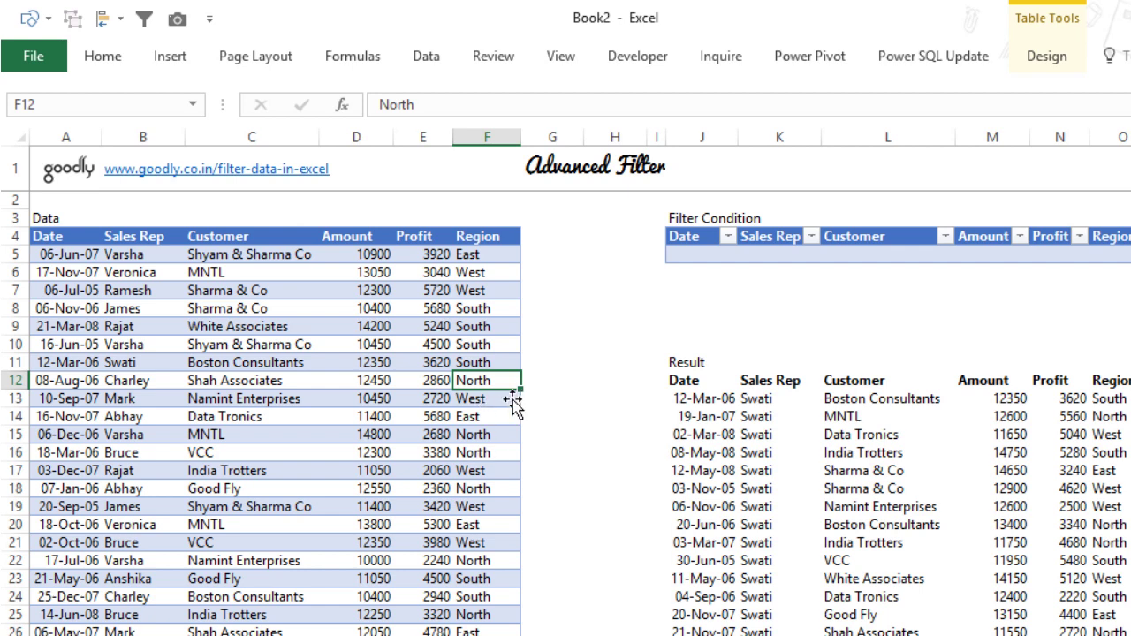
{"action": "left_click", "coordinate": [756, 454]}
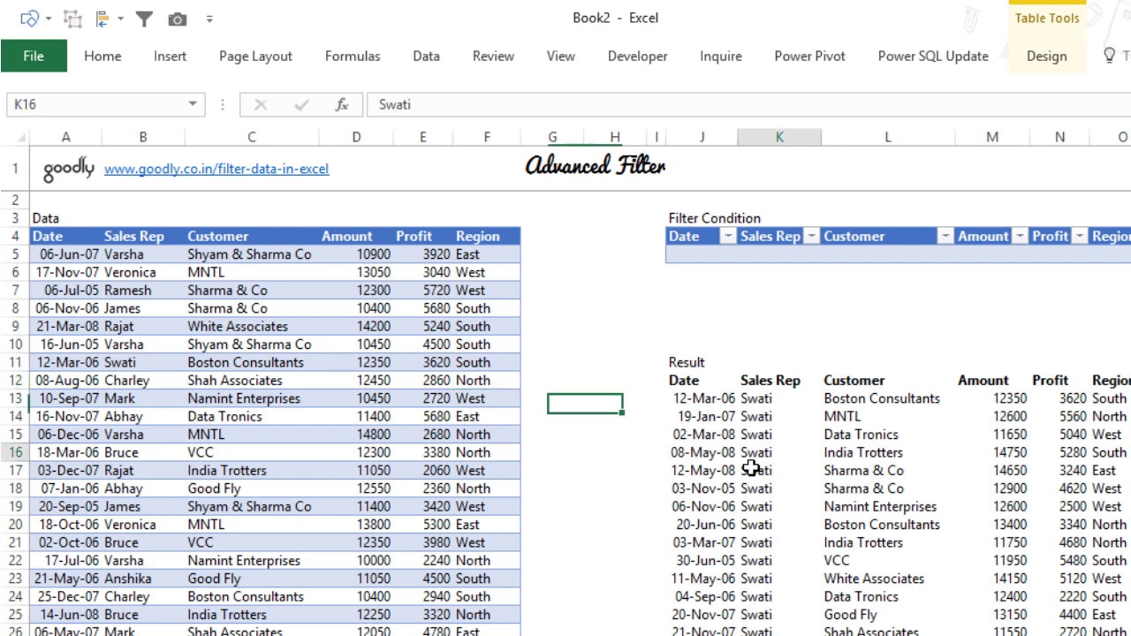
{"action": "key", "text": "Left"}
{"action": "key", "text": "Up"}
{"action": "key", "text": "Up"}
{"action": "key", "text": "Up"}
{"action": "key", "text": "ctrl+shift+Right"}
{"action": "key", "text": "ctrl+shift+Down"}
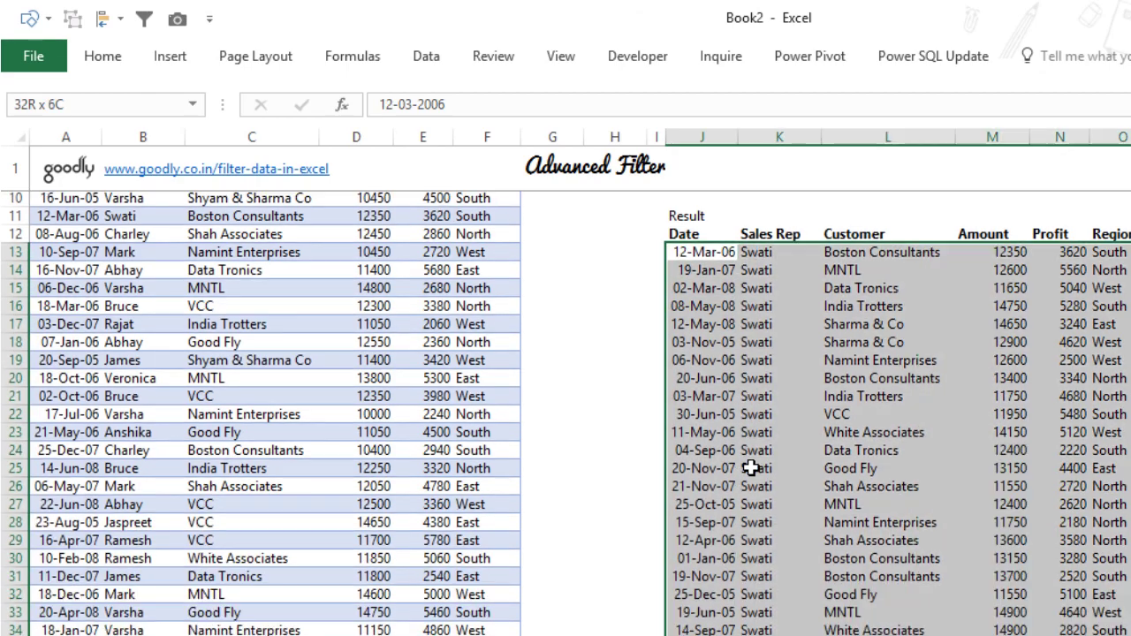
{"action": "key", "text": "Delete"}
{"action": "key", "text": "Up"}
{"action": "key", "text": "Up"}
{"action": "key", "text": "Up"}
{"action": "key", "text": "Up"}
{"action": "key", "text": "Up"}
{"action": "key", "text": "Up"}
{"action": "key", "text": "Up"}
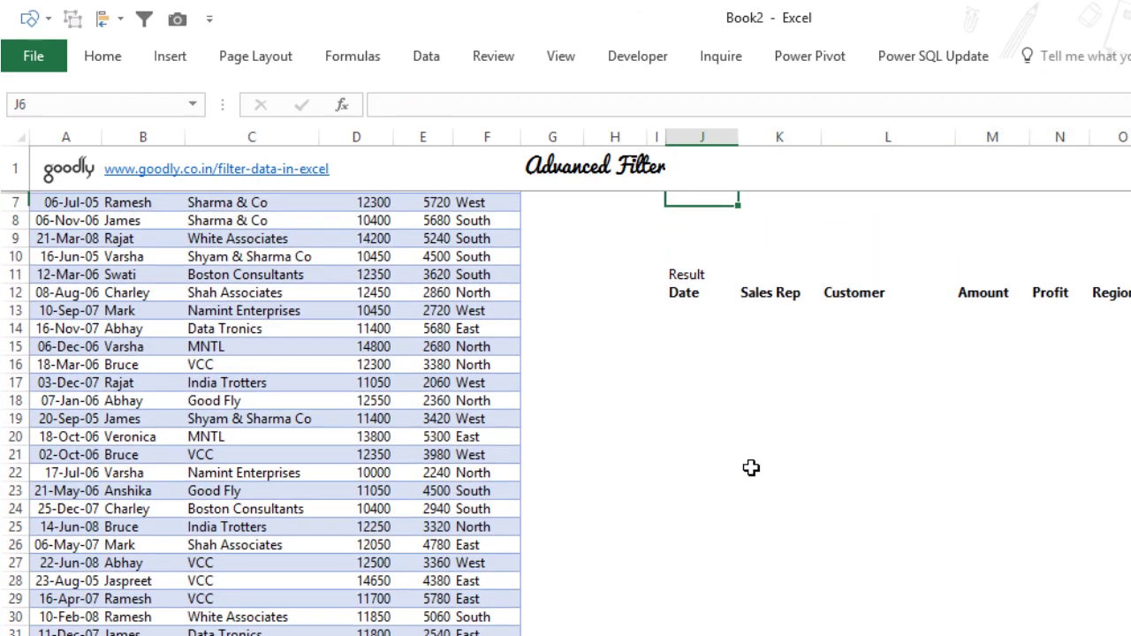
{"action": "key", "text": "Up"}
{"action": "key", "text": "Up"}
{"action": "key", "text": "Up"}
{"action": "key", "text": "Up"}
{"action": "key", "text": "Up"}
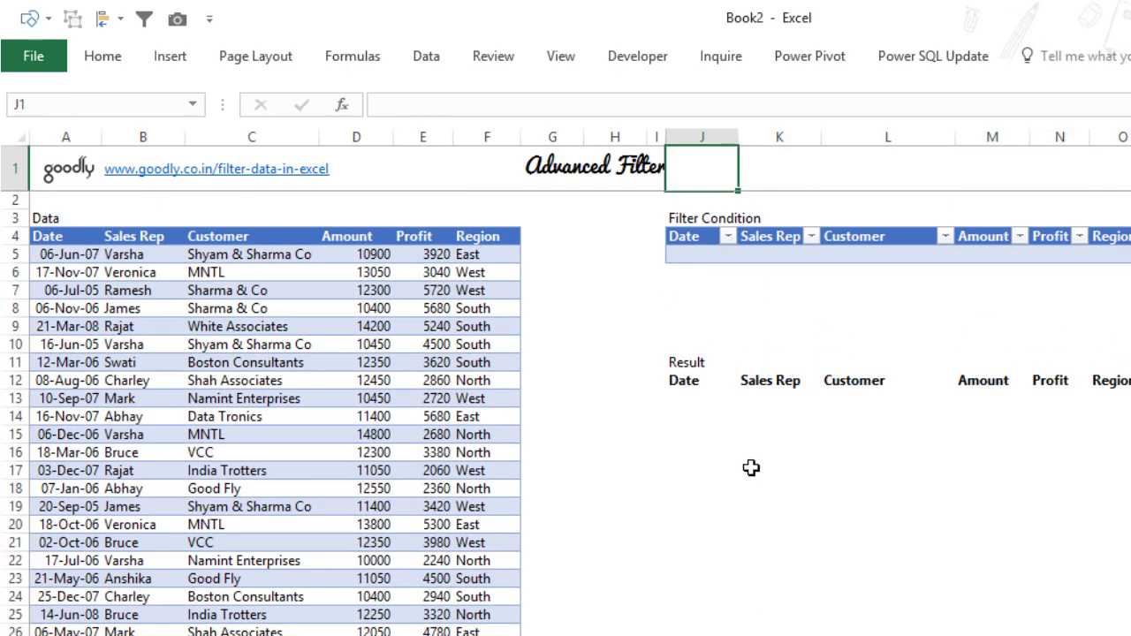
{"action": "key", "text": "Down"}
{"action": "key", "text": "Down"}
{"action": "key", "text": "Down"}
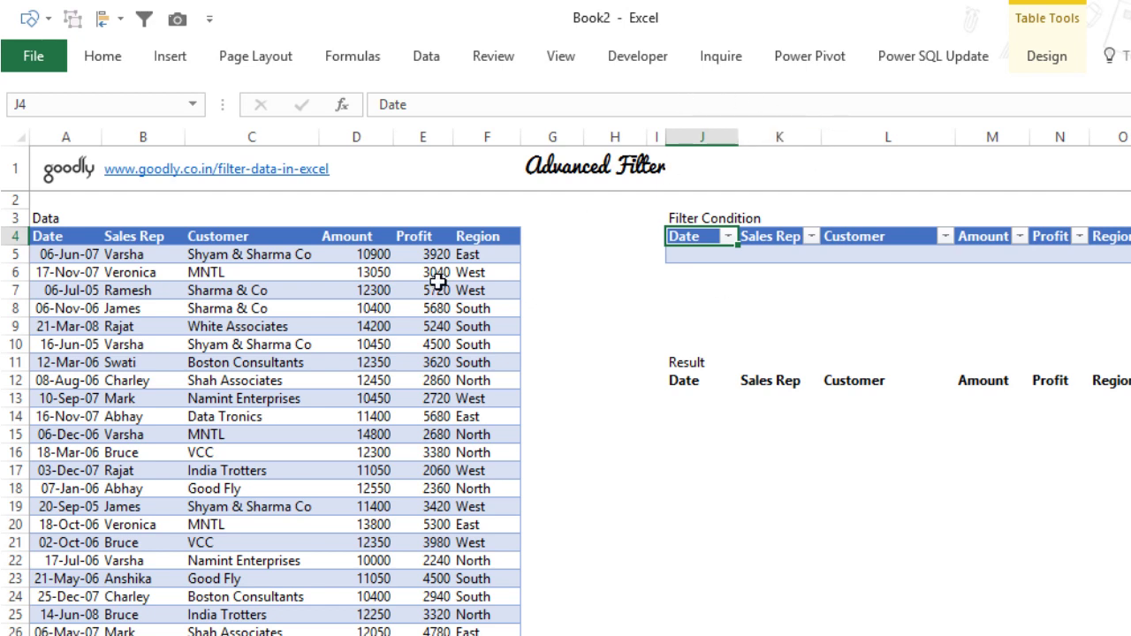
Open Module1 in the VBA editor and highlight My_Filter_Macro's name and Advanced Filter statement
{"action": "left_click", "coordinate": [637, 58]}
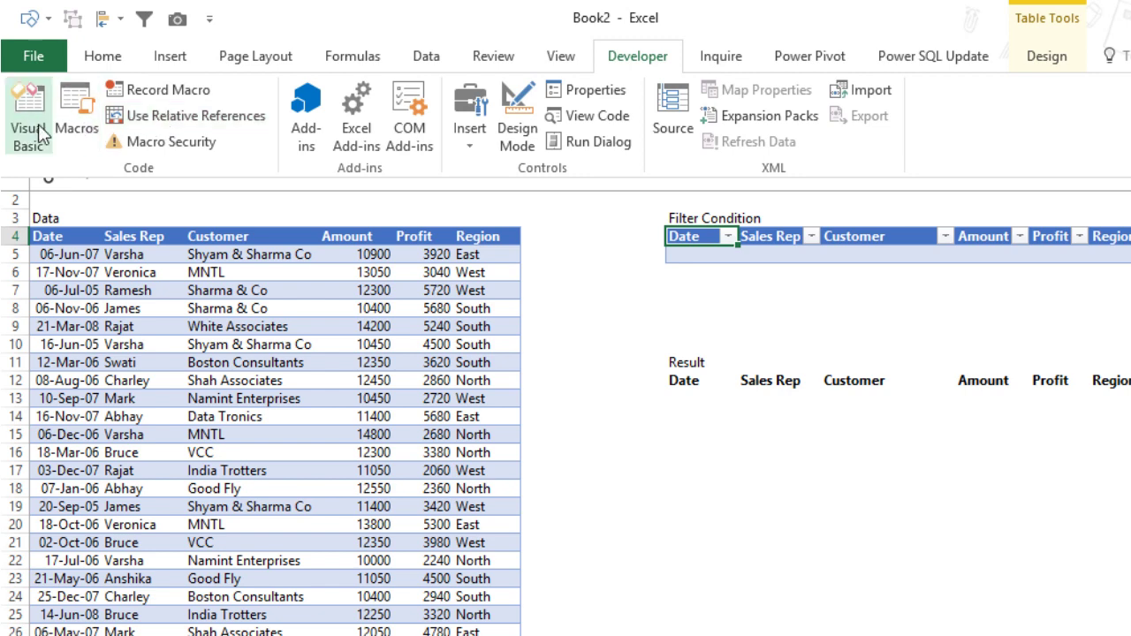
{"action": "left_click", "coordinate": [34, 146]}
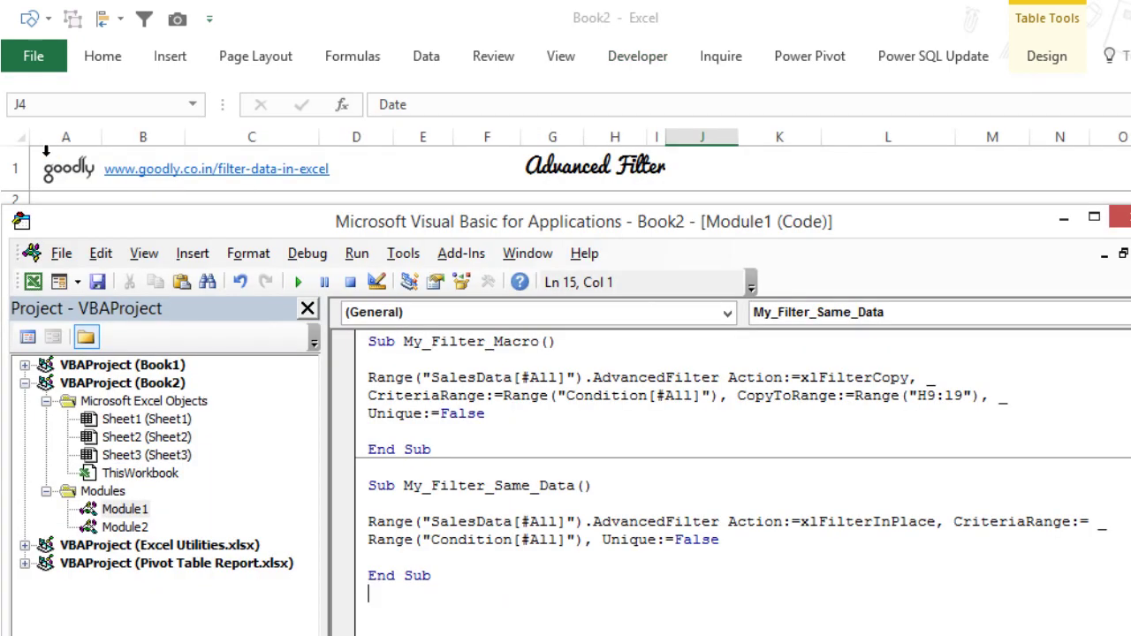
{"action": "left_click_drag", "start_coordinate": [534, 450], "coordinate": [382, 341]}
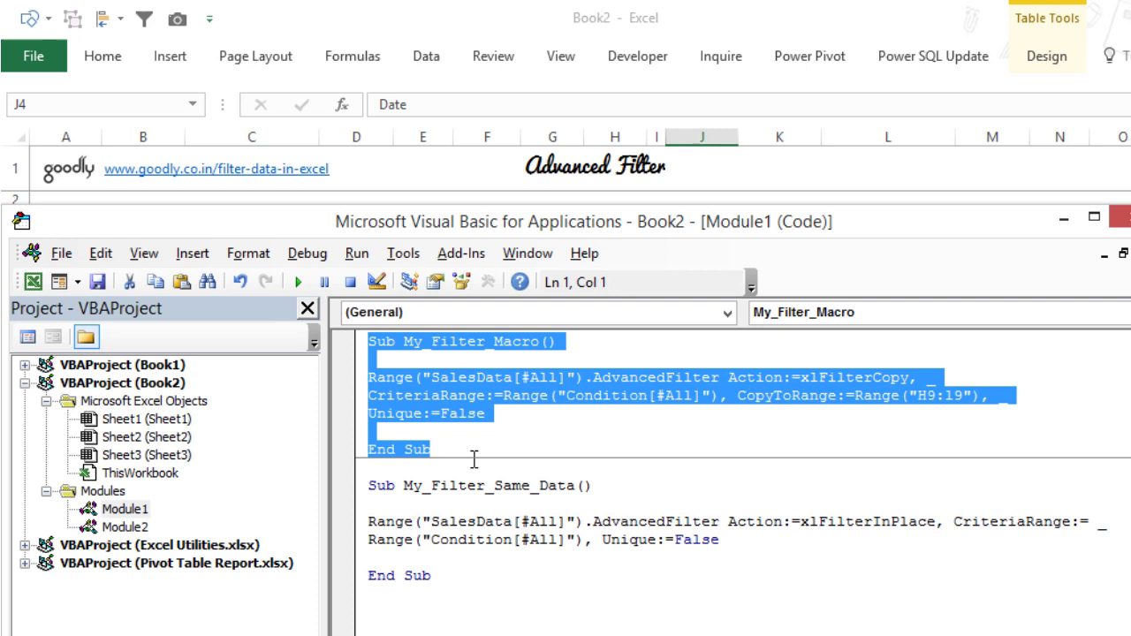
{"action": "left_click", "coordinate": [473, 452]}
{"action": "left_click_drag", "start_coordinate": [369, 343], "coordinate": [539, 356]}
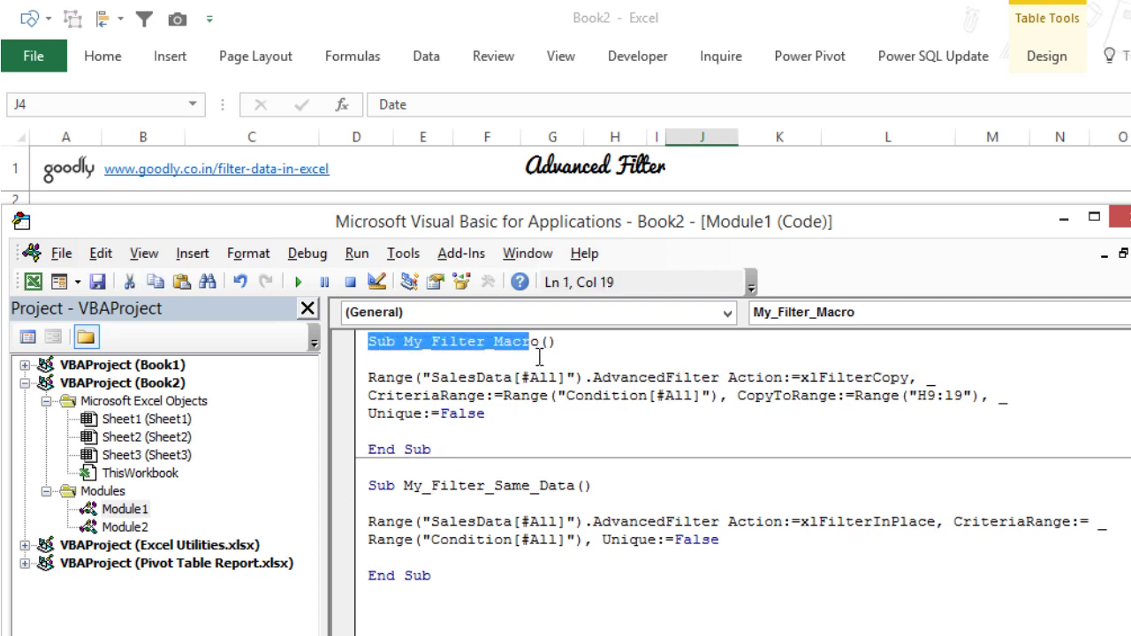
{"action": "left_click_drag", "start_coordinate": [369, 378], "coordinate": [478, 457]}
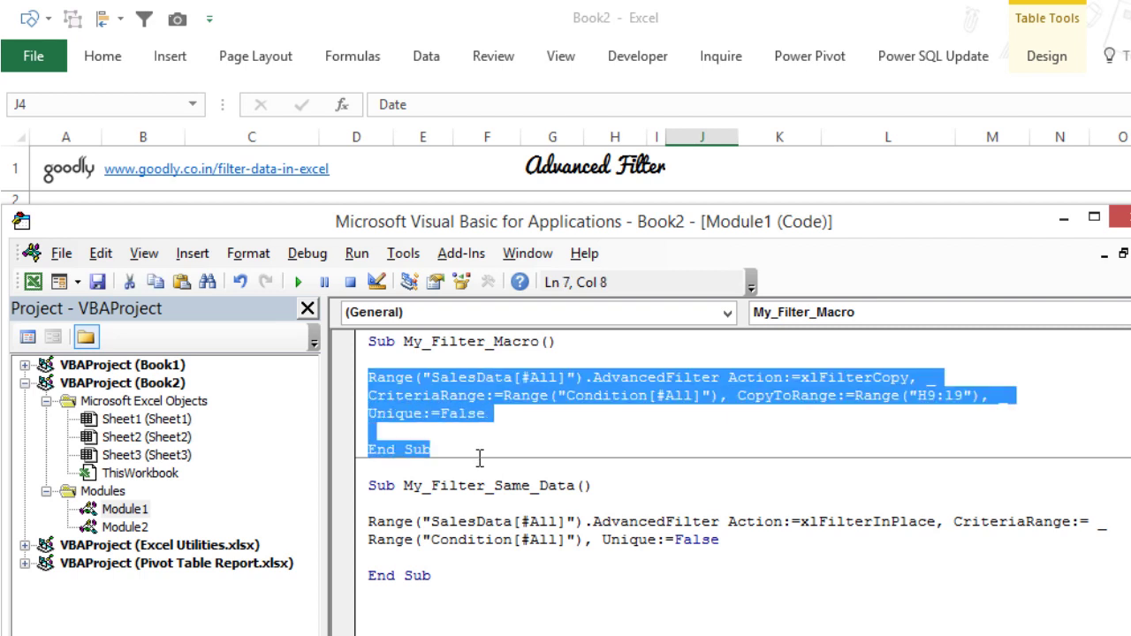
{"action": "left_click", "coordinate": [479, 457]}
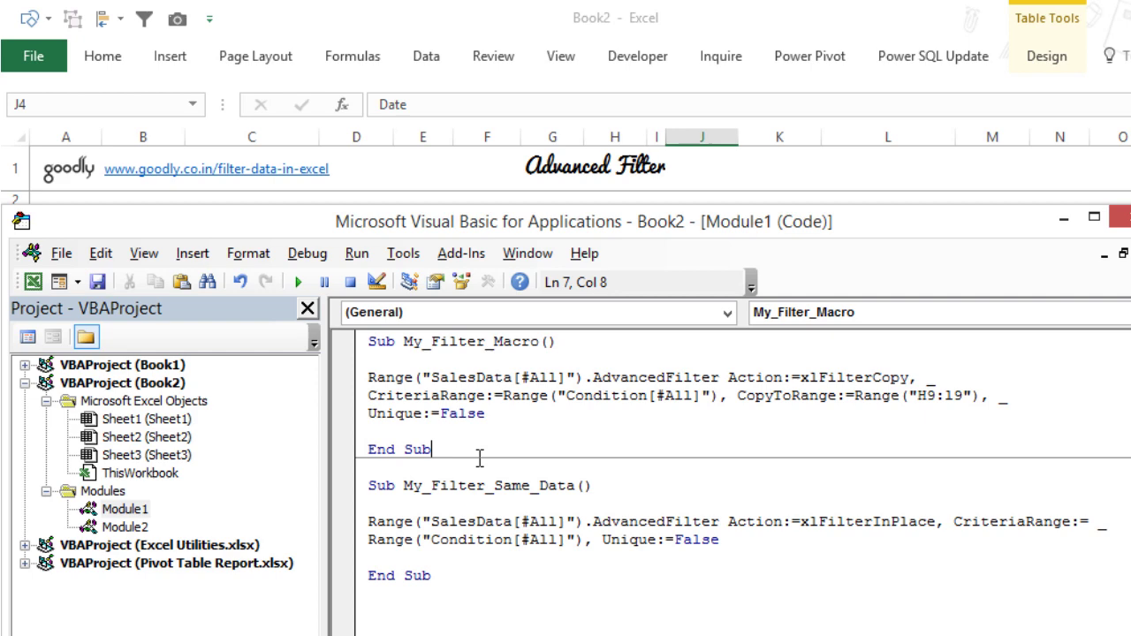
Confirm on the Table Design tab that the data table is named SalesData
{"action": "left_click_drag", "start_coordinate": [495, 232], "coordinate": [848, 231]}
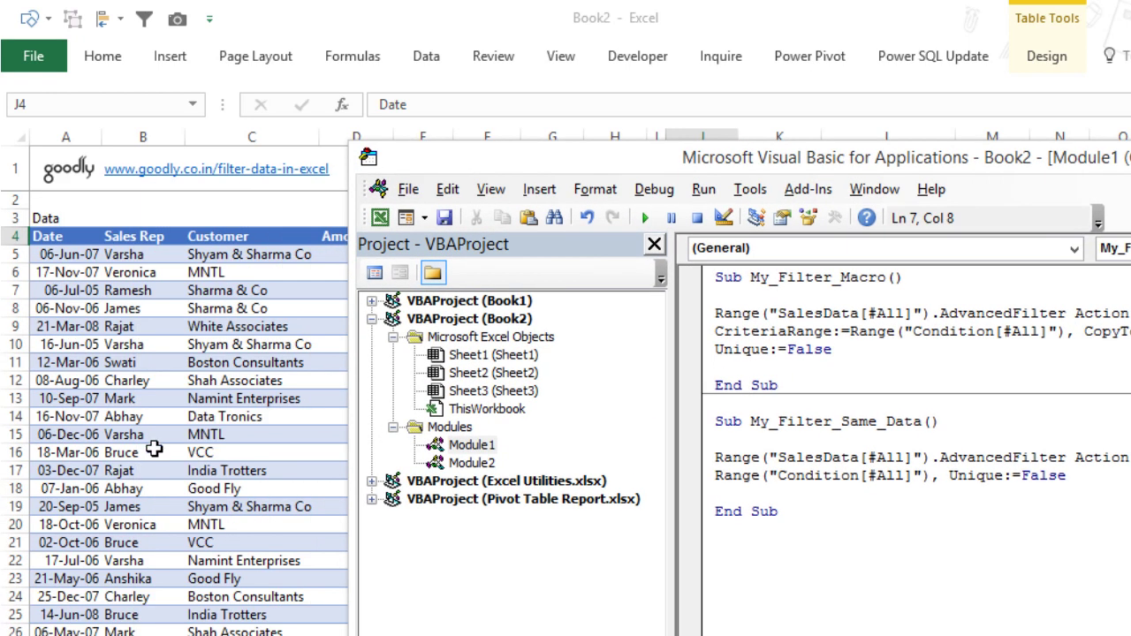
{"action": "left_click", "coordinate": [66, 452]}
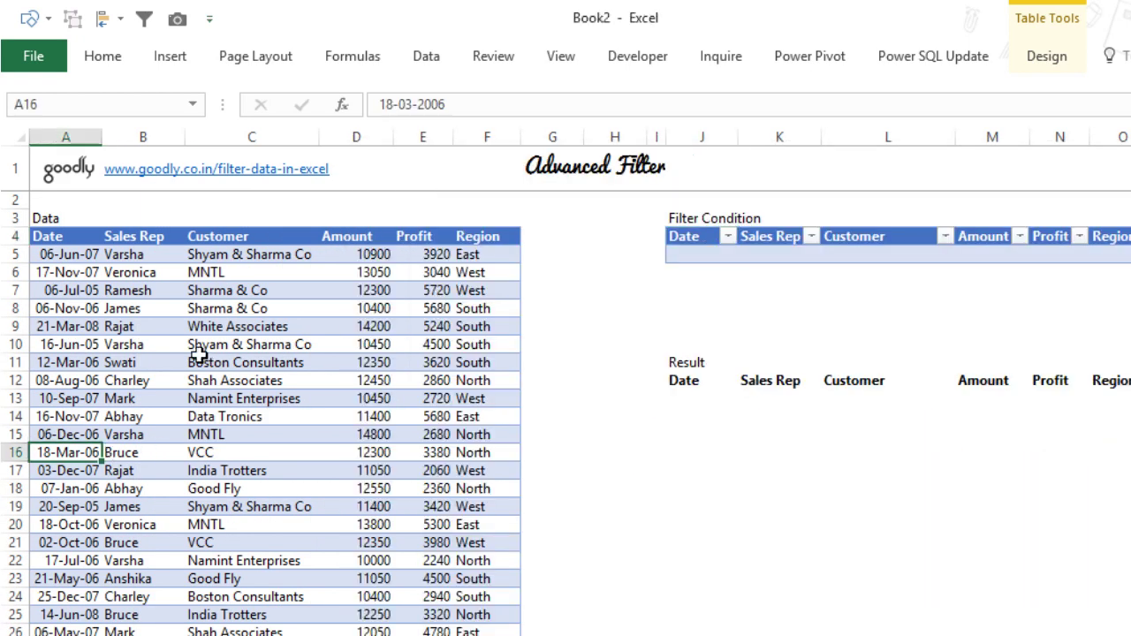
{"action": "left_click", "coordinate": [1046, 56]}
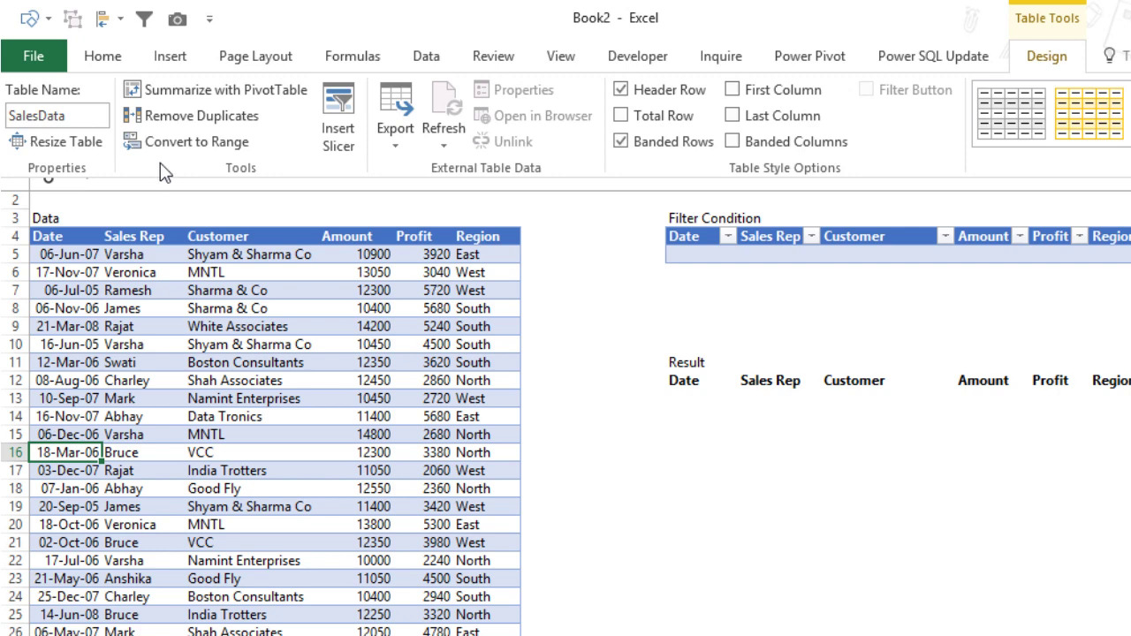
{"action": "left_click", "coordinate": [554, 333]}
{"action": "key", "text": "alt+F11"}
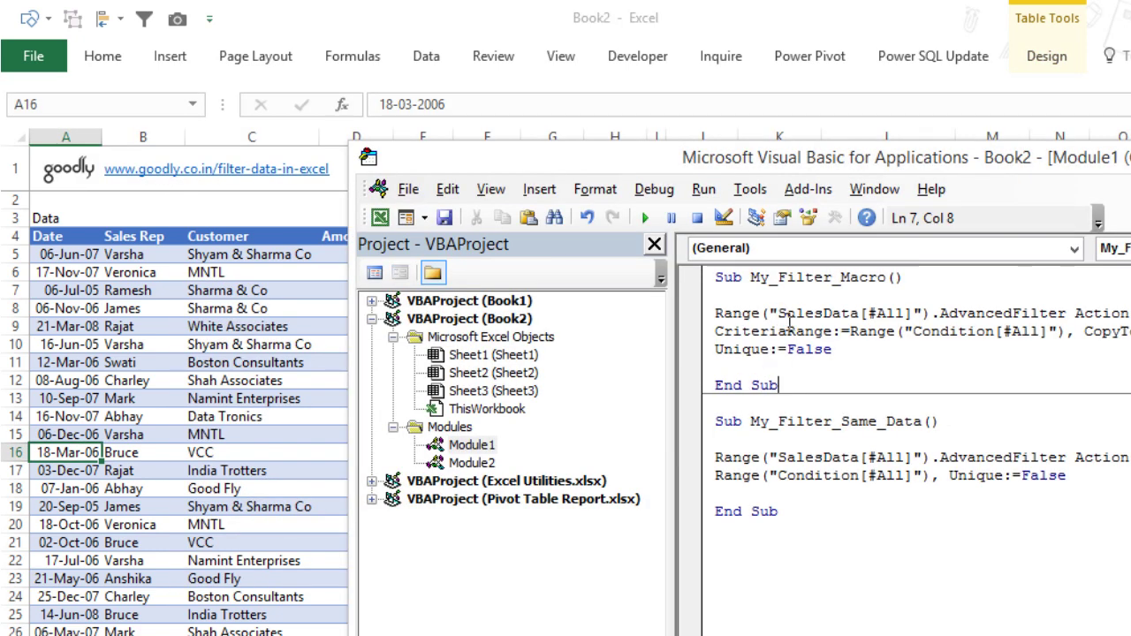
Highlight the SalesData[#All] list reference in the macro code, then move to the Action argument
{"action": "left_click_drag", "start_coordinate": [790, 323], "coordinate": [870, 321]}
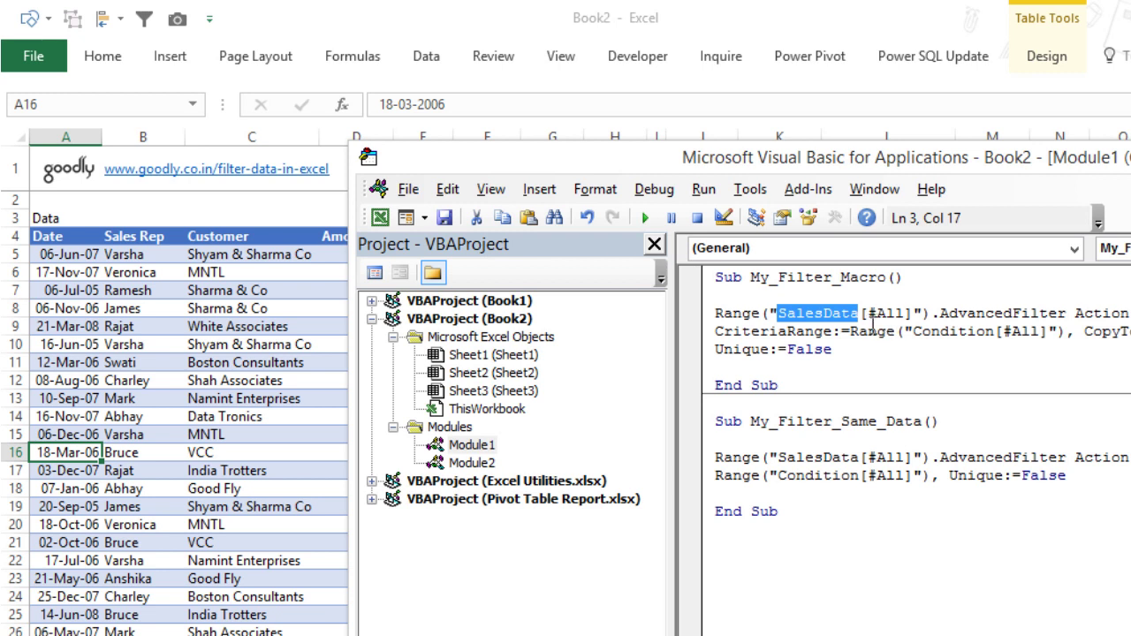
{"action": "left_click", "coordinate": [871, 322]}
{"action": "key", "text": "shift+Right"}
{"action": "key", "text": "shift+Right"}
{"action": "key", "text": "shift+Right"}
{"action": "key", "text": "shift+Right"}
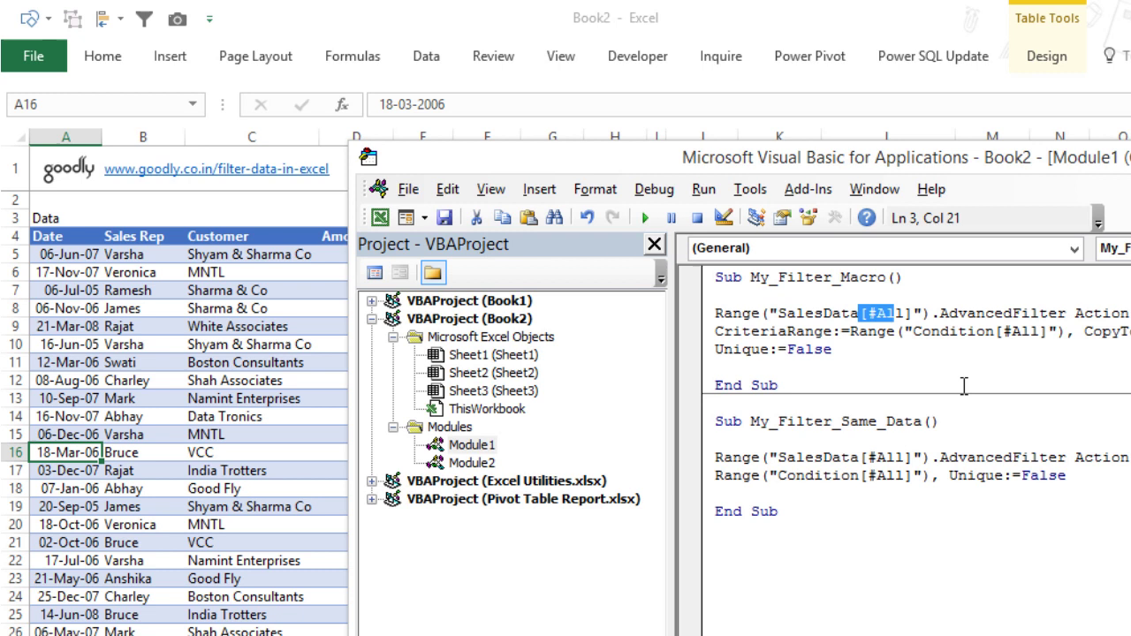
{"action": "key", "text": "shift+Right"}
{"action": "key", "text": "shift+Right"}
{"action": "key", "text": "shift+Right"}
{"action": "key", "text": "shift+Left"}
{"action": "key", "text": "ctrl+Right"}
{"action": "key", "text": "ctrl+Right"}
{"action": "key", "text": "ctrl+Right"}
{"action": "key", "text": "ctrl+Right"}
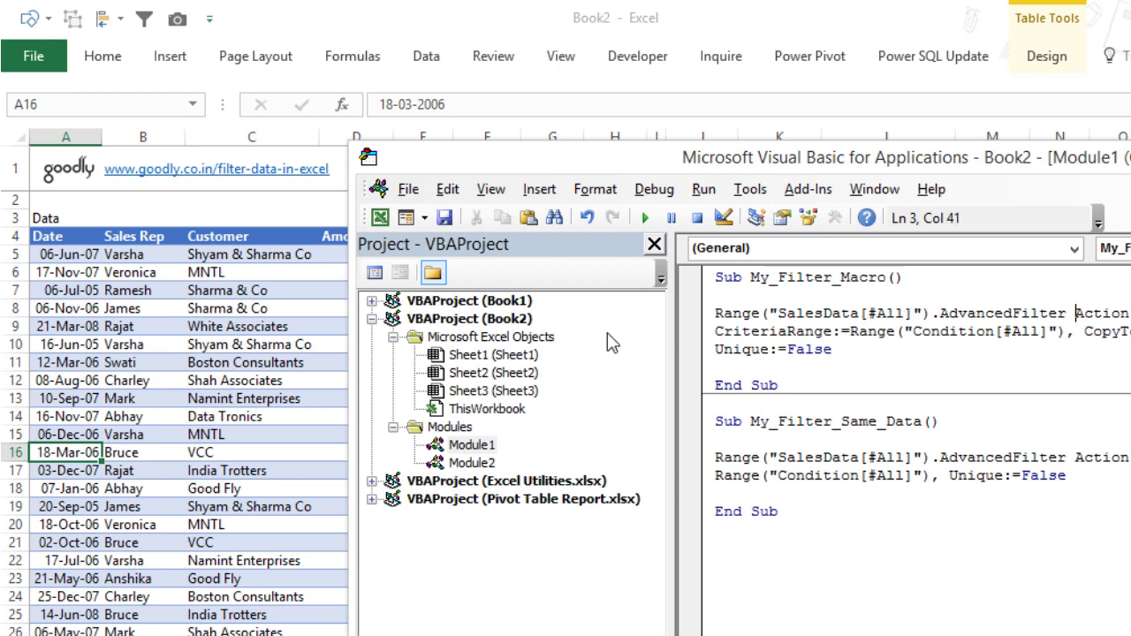
{"action": "key", "text": "ctrl+Right"}
{"action": "key", "text": "ctrl+Right"}
{"action": "key", "text": "ctrl+Right"}
{"action": "key", "text": "ctrl+Right"}
{"action": "key", "text": "ctrl+Right"}
{"action": "key", "text": "ctrl+Right"}
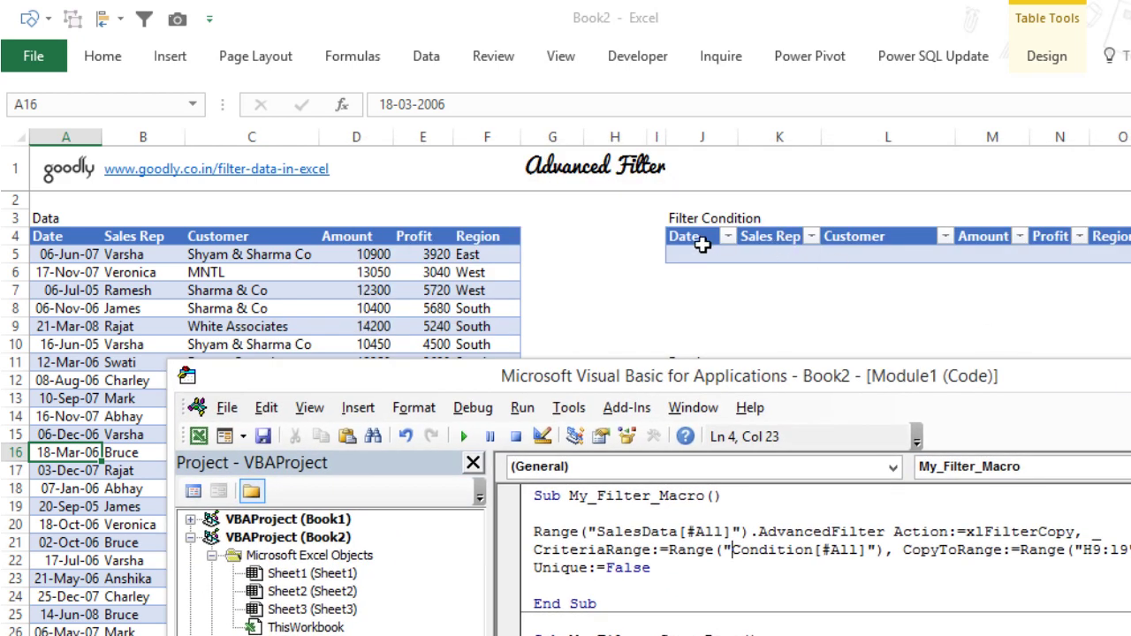
Confirm the criteria table is named Condition, then return to the macro code
{"action": "left_click", "coordinate": [700, 243]}
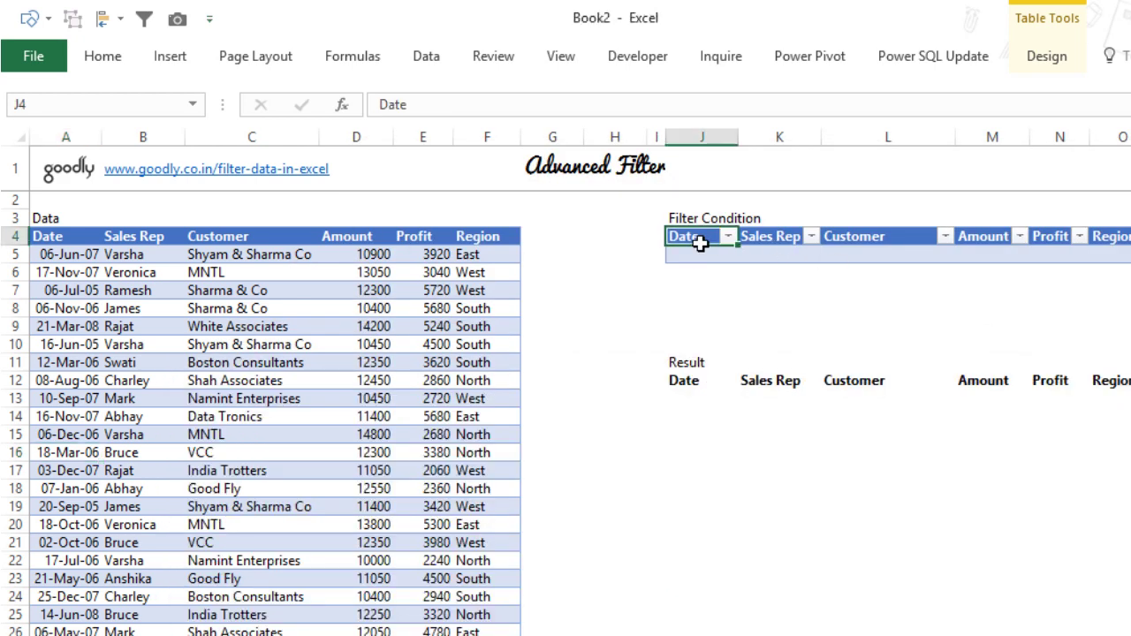
{"action": "left_click", "coordinate": [1069, 59]}
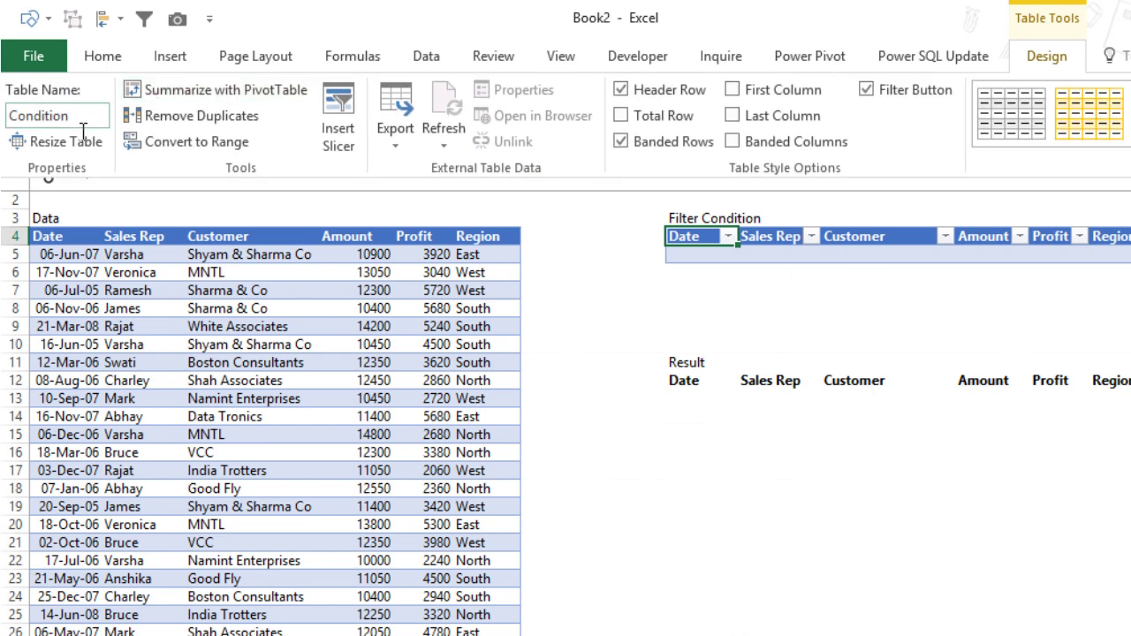
{"action": "key", "text": "alt+F11"}
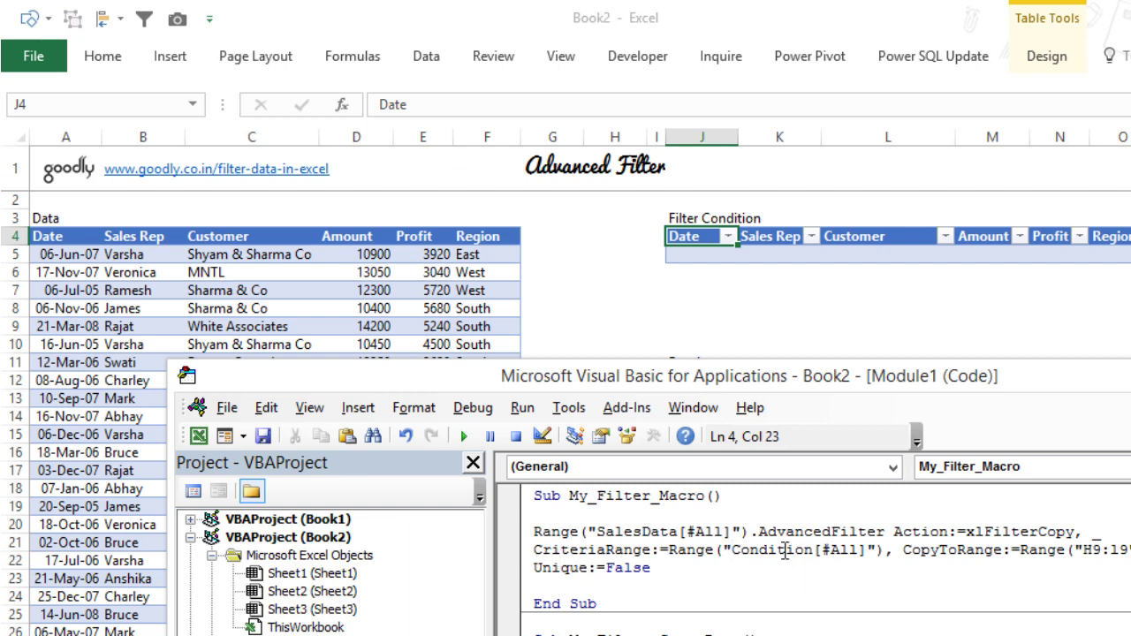
Delete the old H9:I9 destination from the macro's CopyToRange argument
{"action": "left_click_drag", "start_coordinate": [733, 551], "coordinate": [875, 563]}
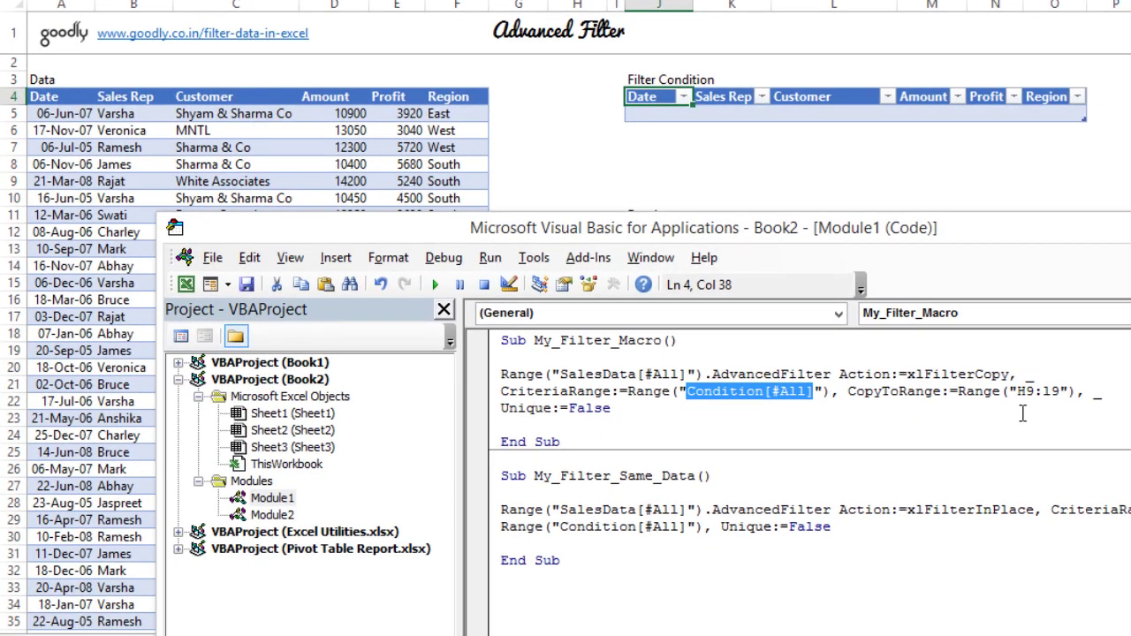
{"action": "left_click_drag", "start_coordinate": [1018, 392], "coordinate": [1060, 391]}
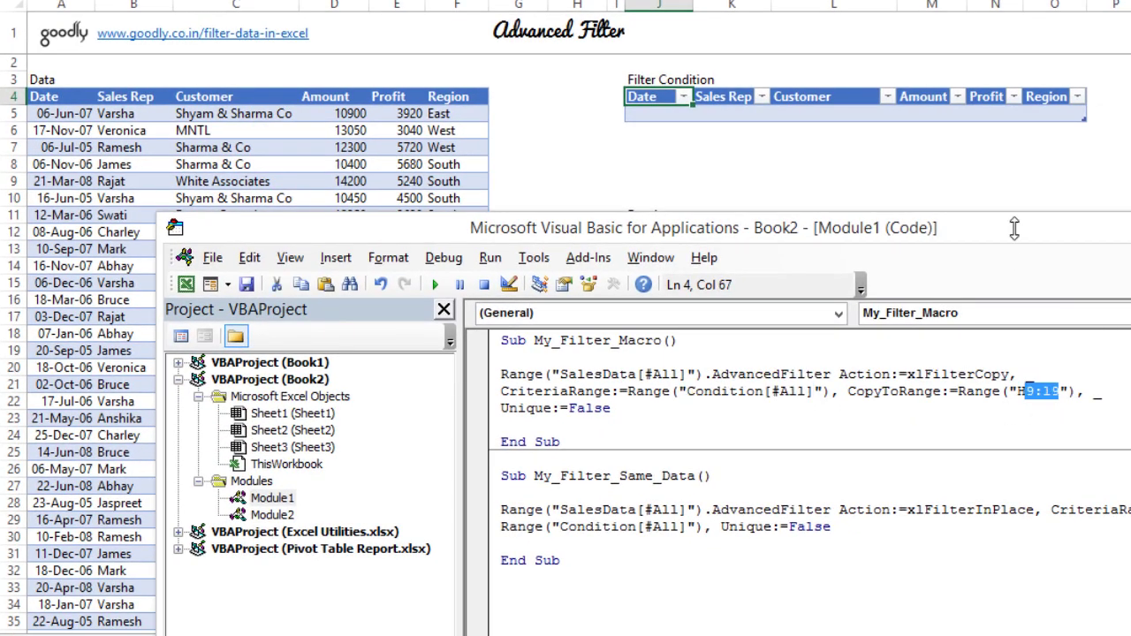
{"action": "left_click_drag", "start_coordinate": [1014, 231], "coordinate": [992, 421]}
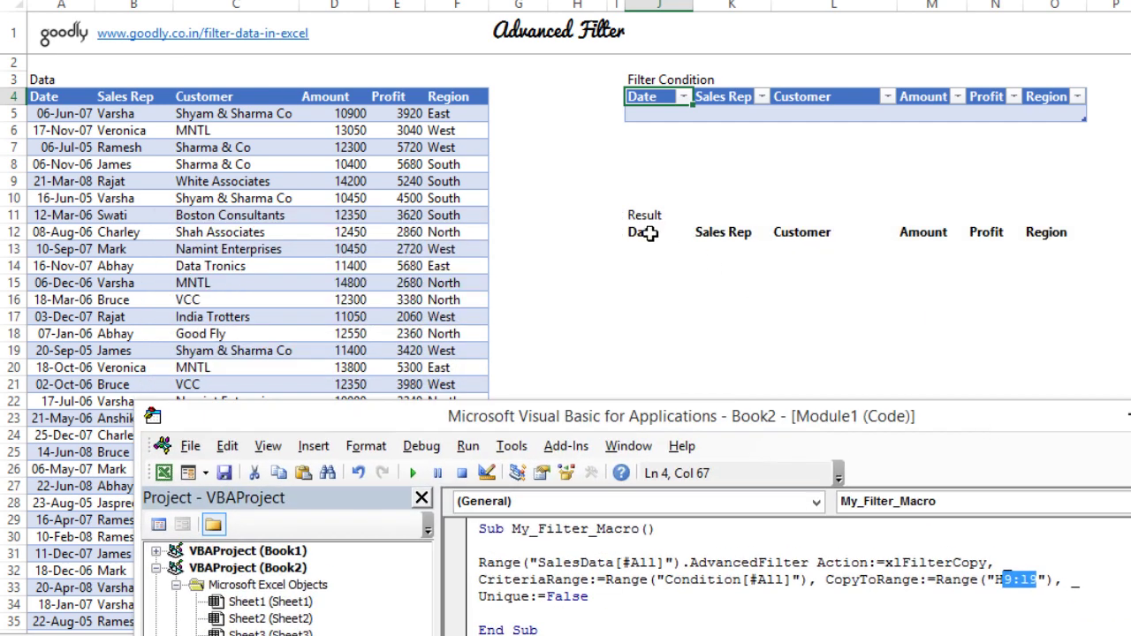
{"action": "left_click", "coordinate": [1008, 587]}
{"action": "left_click_drag", "start_coordinate": [996, 583], "coordinate": [1029, 583]}
{"action": "key", "text": "shift+Right"}
{"action": "key", "text": "Delete"}
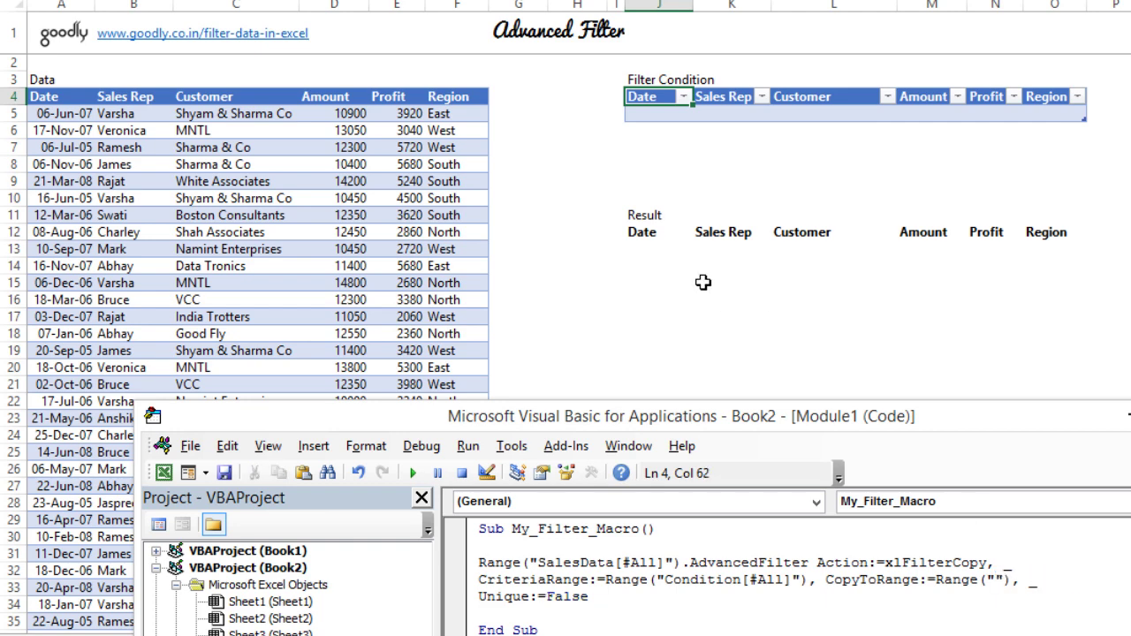
Select the Result header row J12:O12 and set the macro's CopyToRange to Range("Extract")
{"action": "left_click", "coordinate": [649, 240]}
{"action": "key", "text": "ctrl+shift+Right"}
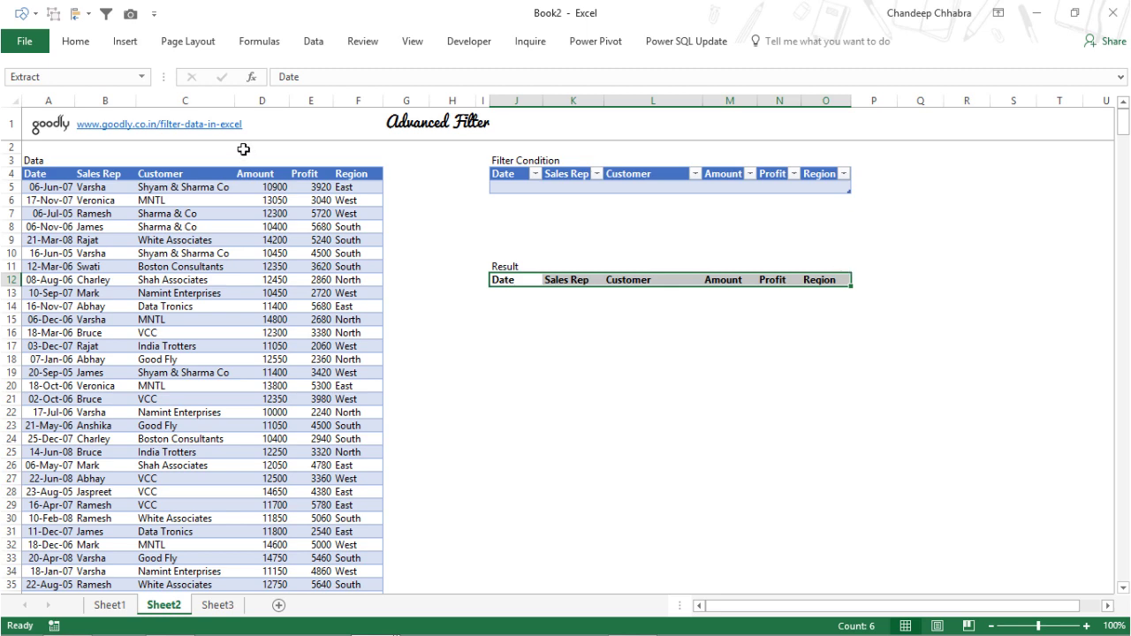
{"action": "key", "text": "alt+F11"}
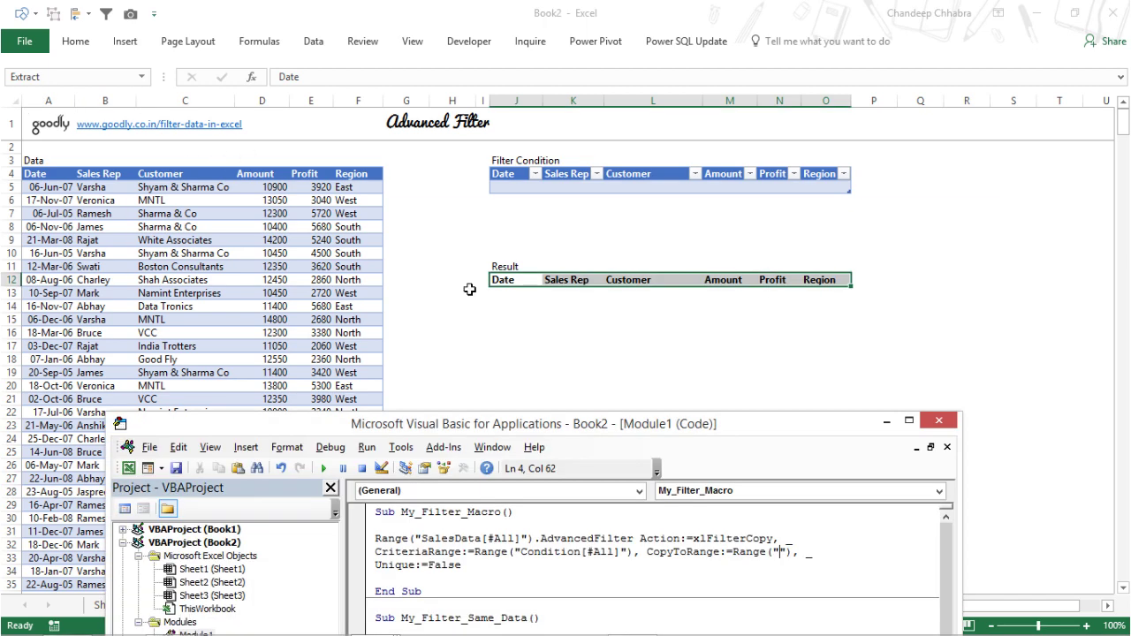
{"action": "type", "text": "xt"}
{"action": "type", "text": "ract"}
{"action": "left_click_drag", "start_coordinate": [837, 425], "coordinate": [843, 272]}
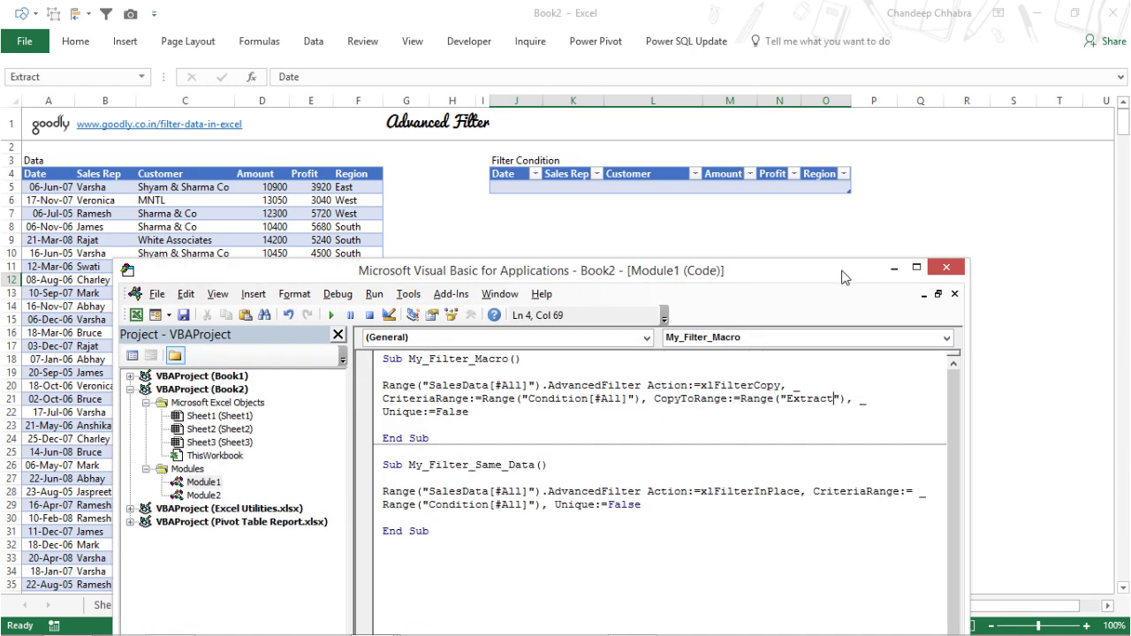
Enter Swati under Sales Rep and >11500 under Amount in the Condition table
{"action": "left_click", "coordinate": [896, 268]}
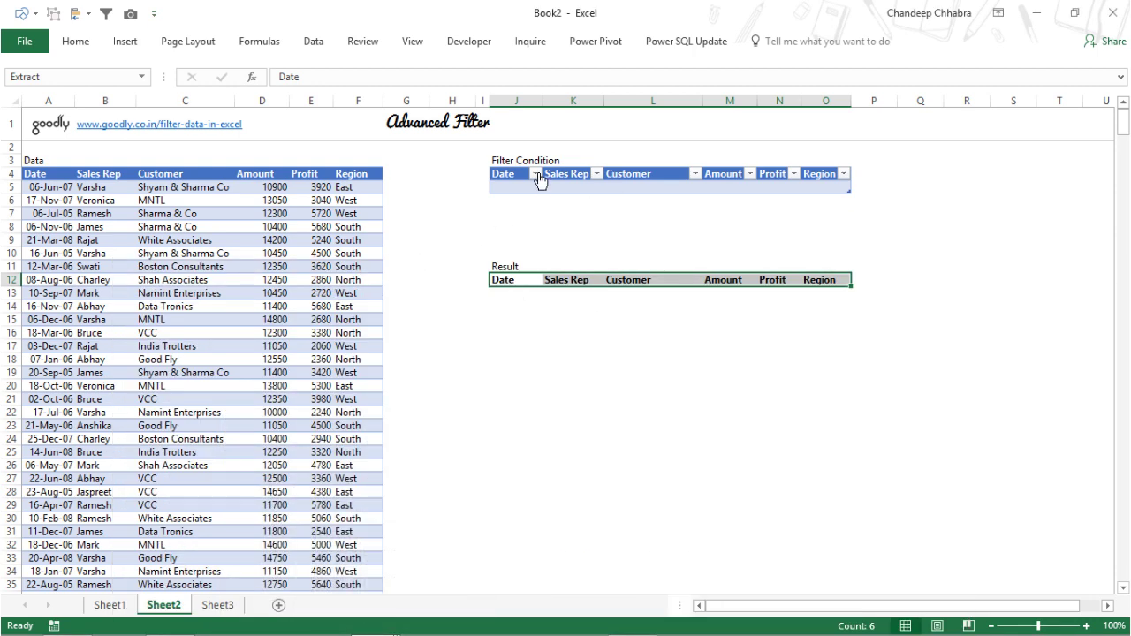
{"action": "left_click", "coordinate": [565, 187]}
{"action": "type", "text": "Swati"}
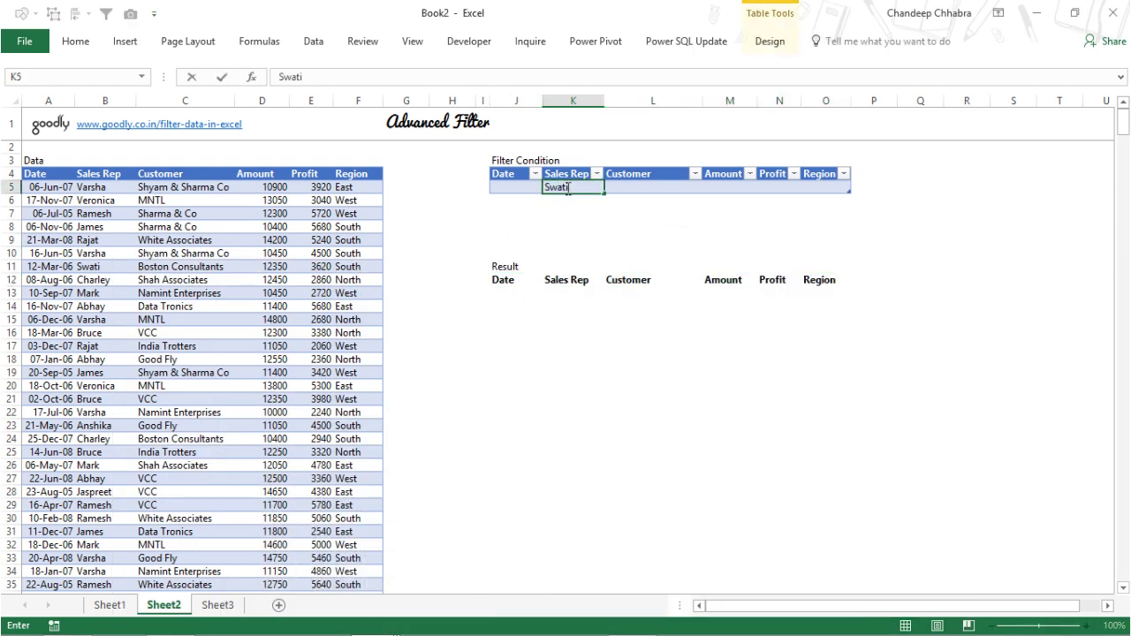
{"action": "key", "text": "Tab"}
{"action": "key", "text": "Tab"}
{"action": "key", "text": "Tab"}
{"action": "key", "text": "shift+Tab"}
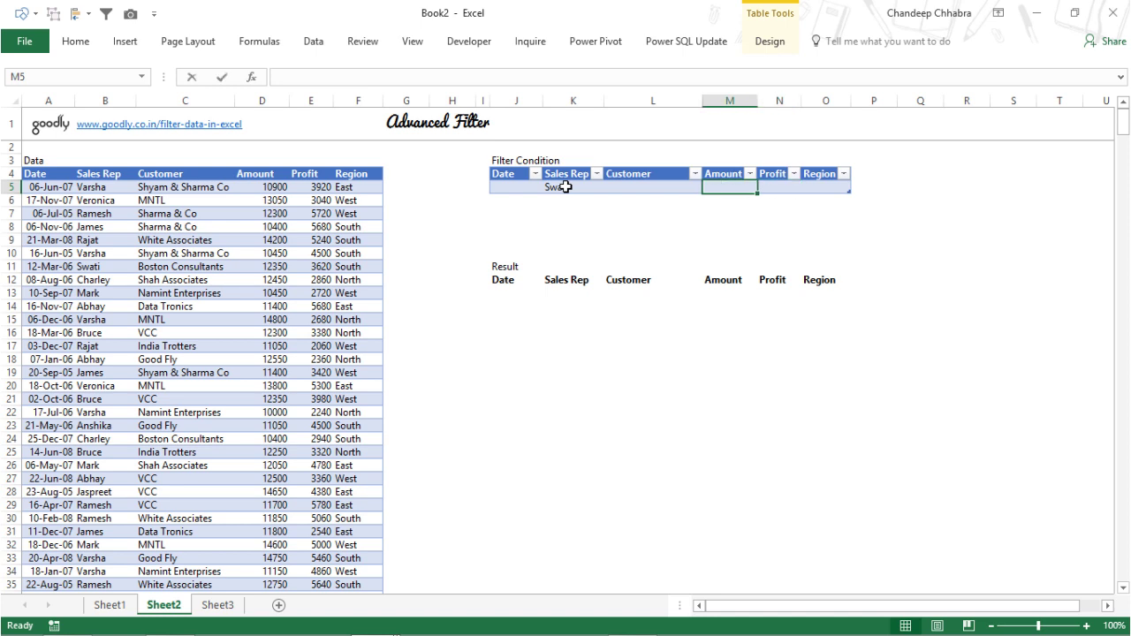
{"action": "type", "text": ">11500"}
{"action": "key", "text": "Return"}
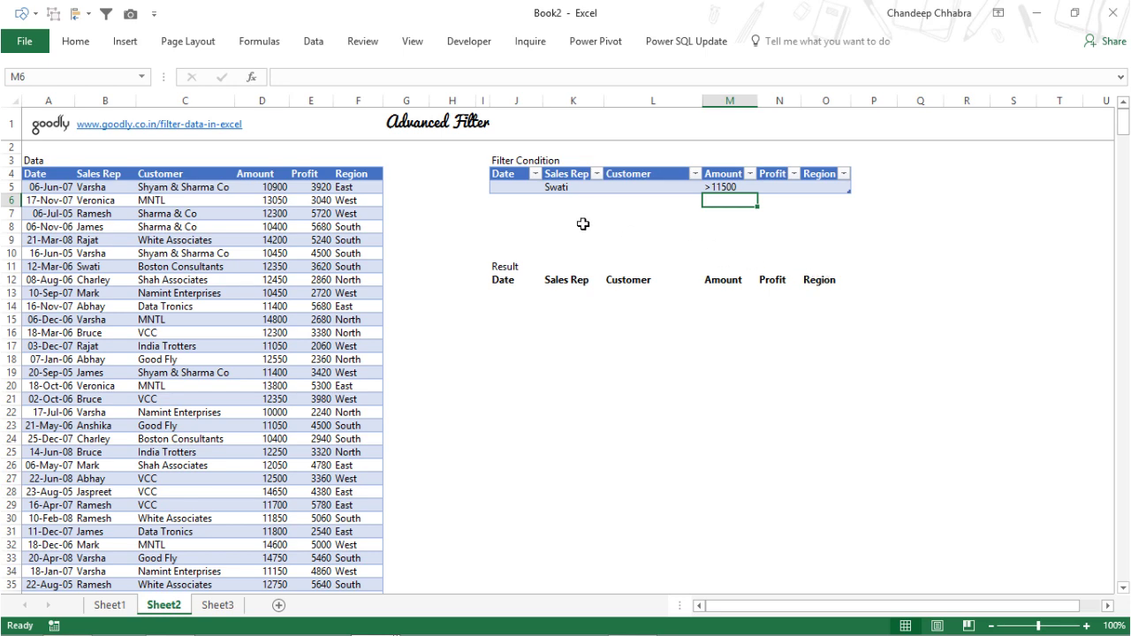
Draw a small rounded-rectangle button shape near cell L1, beside the Advanced Filter title
{"action": "left_click", "coordinate": [124, 42]}
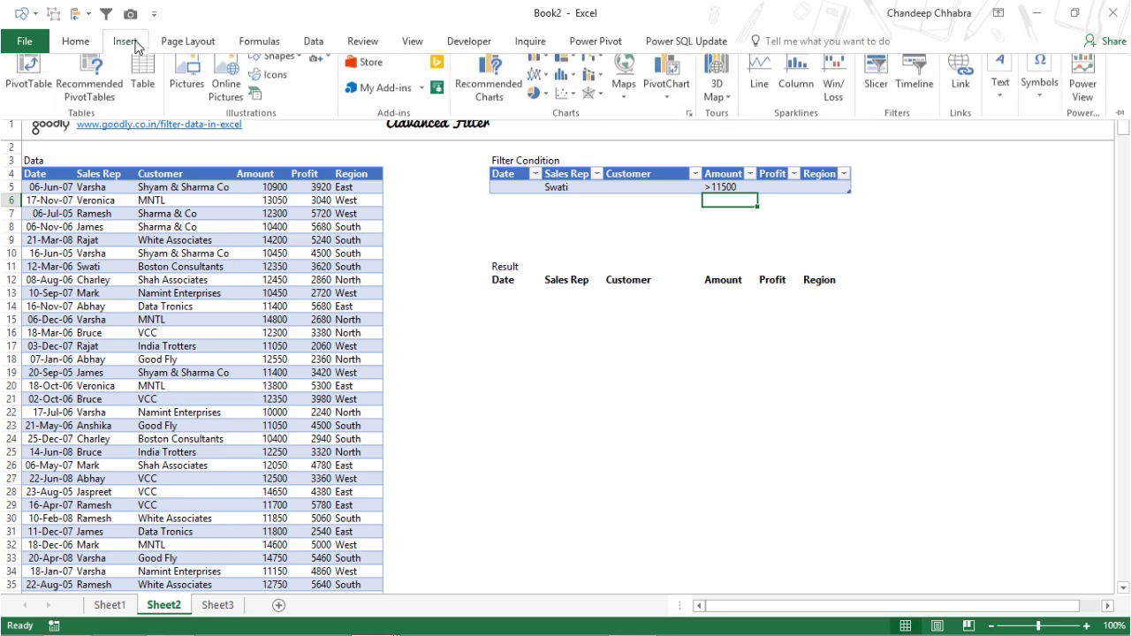
{"action": "left_click", "coordinate": [279, 68]}
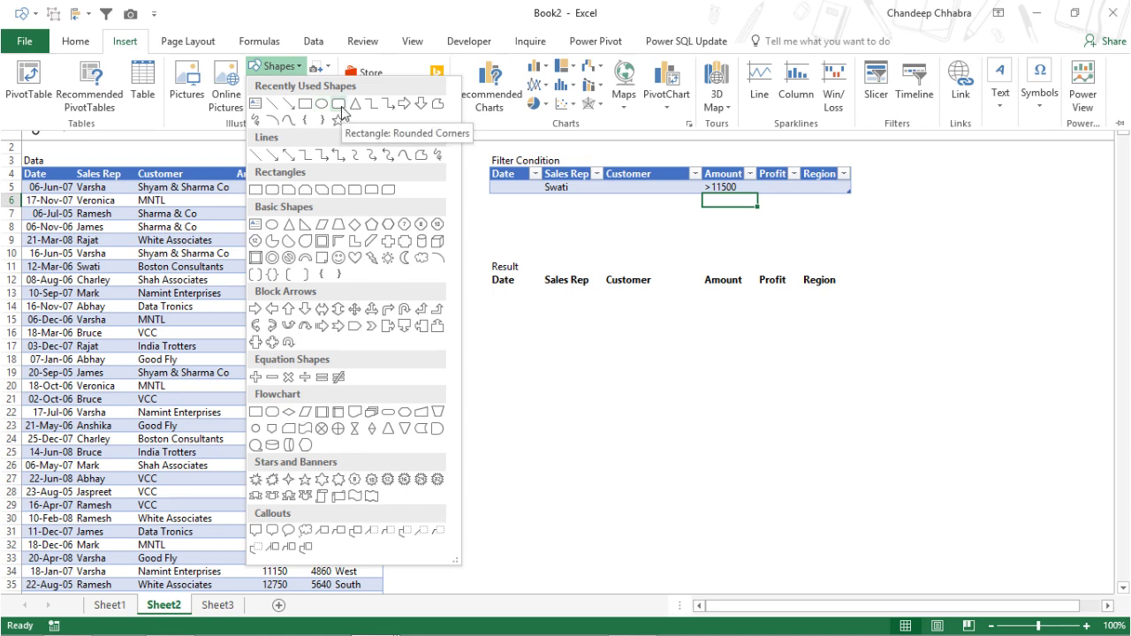
{"action": "left_click", "coordinate": [338, 104]}
{"action": "left_click_drag", "start_coordinate": [651, 117], "coordinate": [714, 139]}
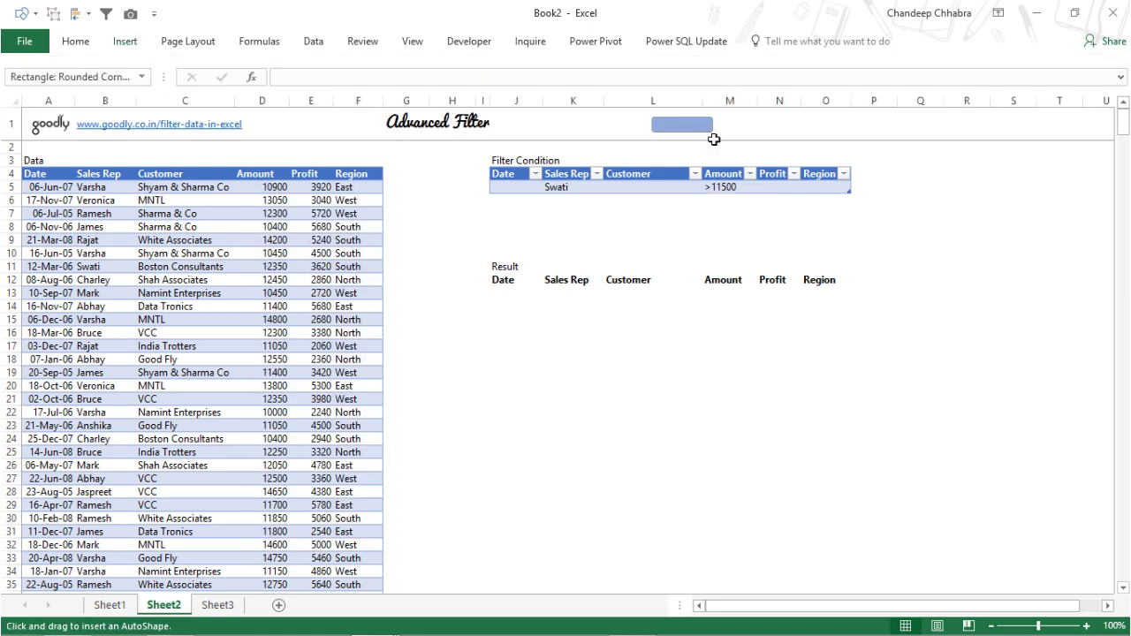
{"action": "right_click", "coordinate": [697, 130]}
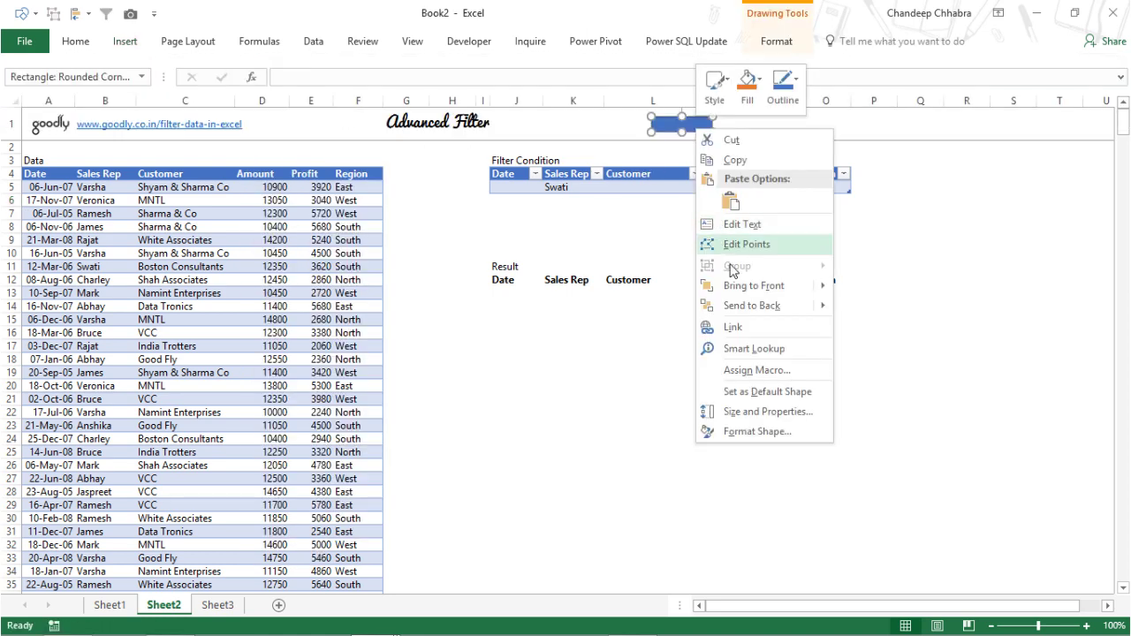
Assign My_Filter_Macro to the rounded rectangle and run it to list Swati's sales above 11500
{"action": "left_click", "coordinate": [753, 370]}
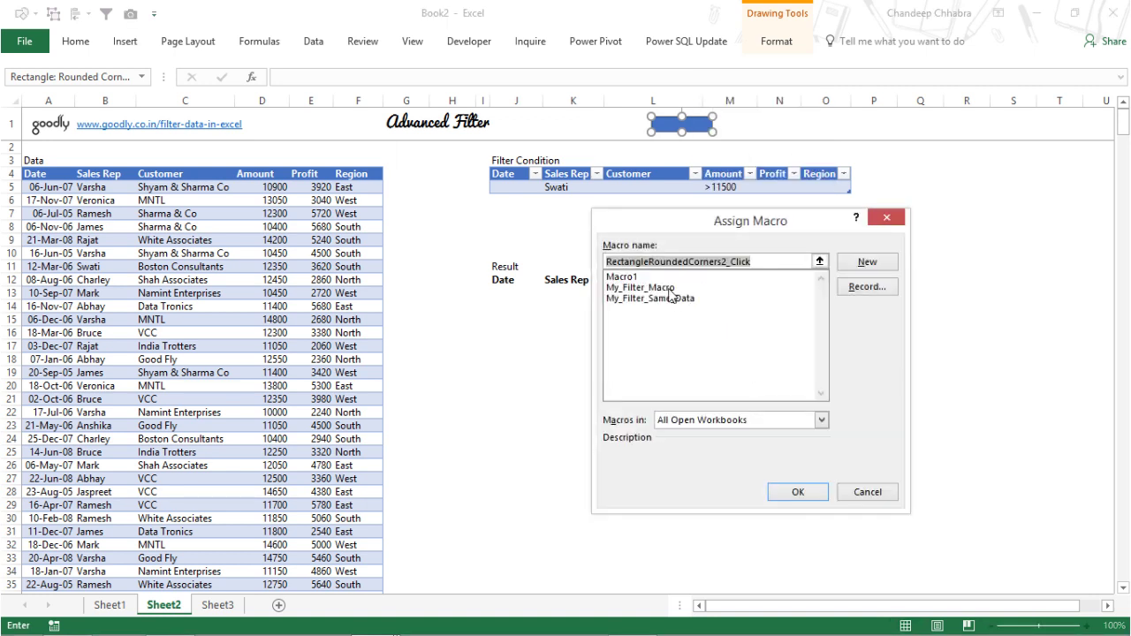
{"action": "left_click", "coordinate": [630, 288]}
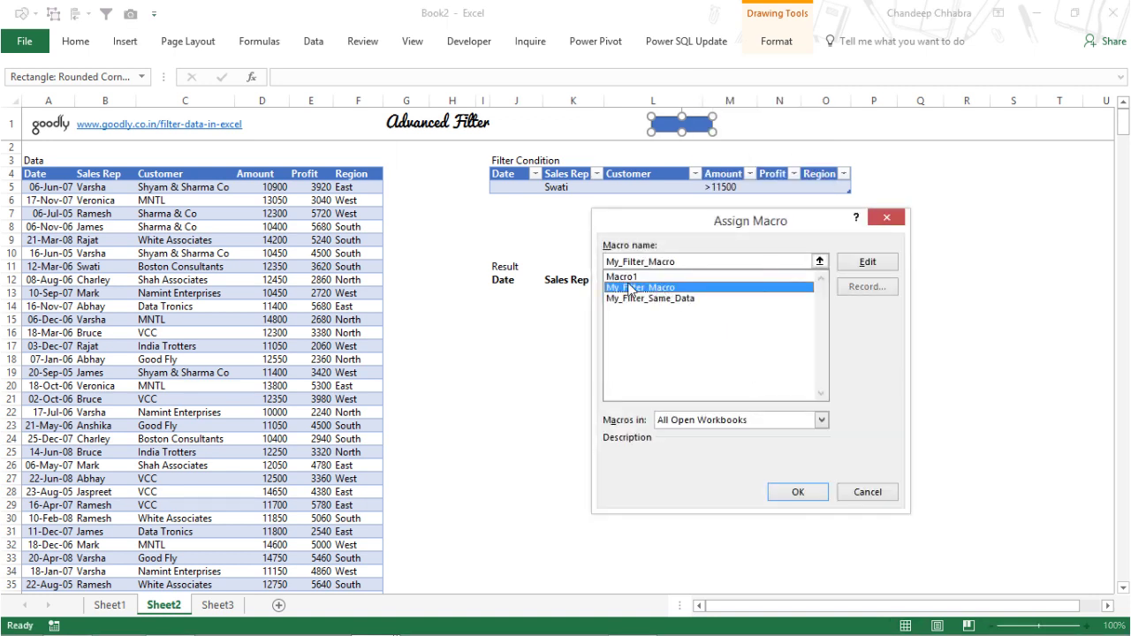
{"action": "left_click", "coordinate": [795, 495]}
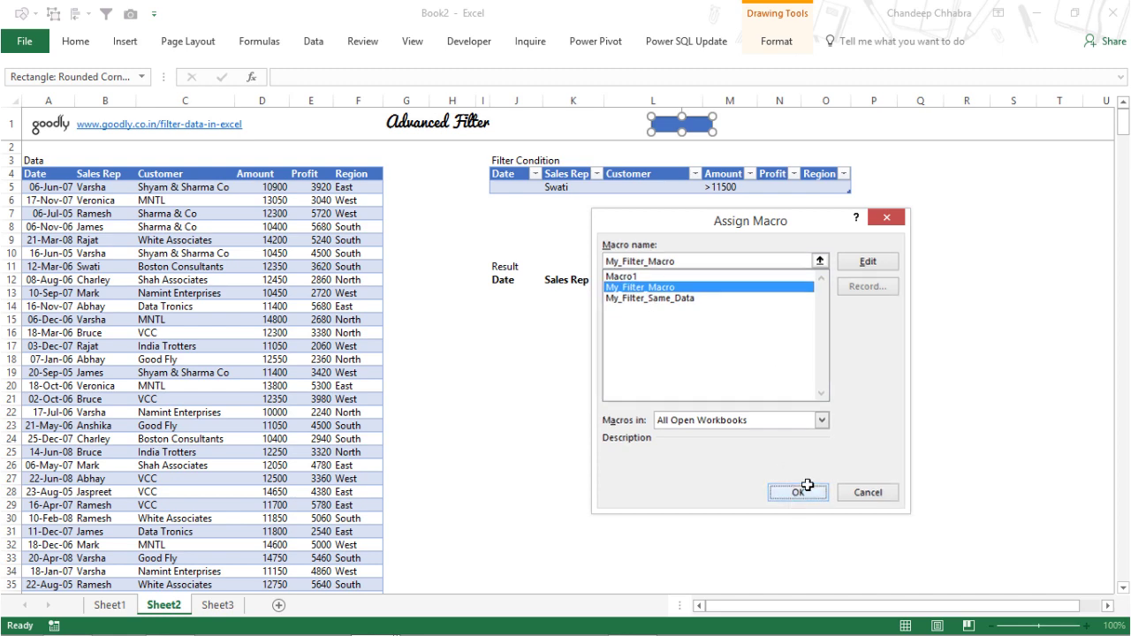
{"action": "left_click", "coordinate": [821, 464]}
{"action": "left_click", "coordinate": [682, 128]}
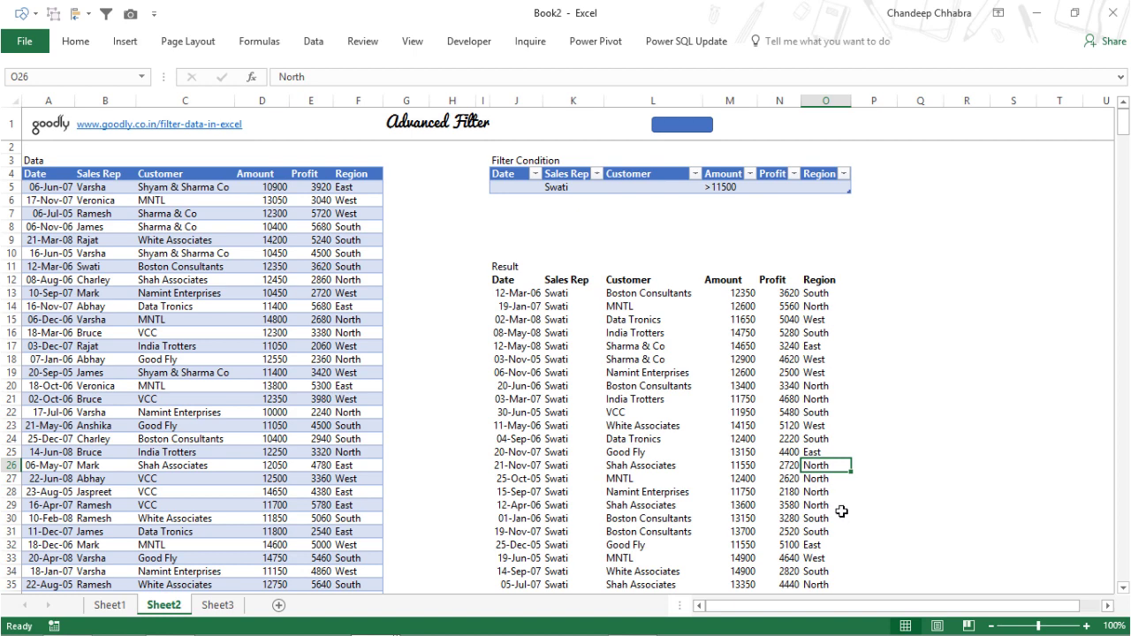
Show Module1's code in the VBA editor, highlighting the SalesData and Extract references, then review the Result table
{"action": "key", "text": "alt+F11"}
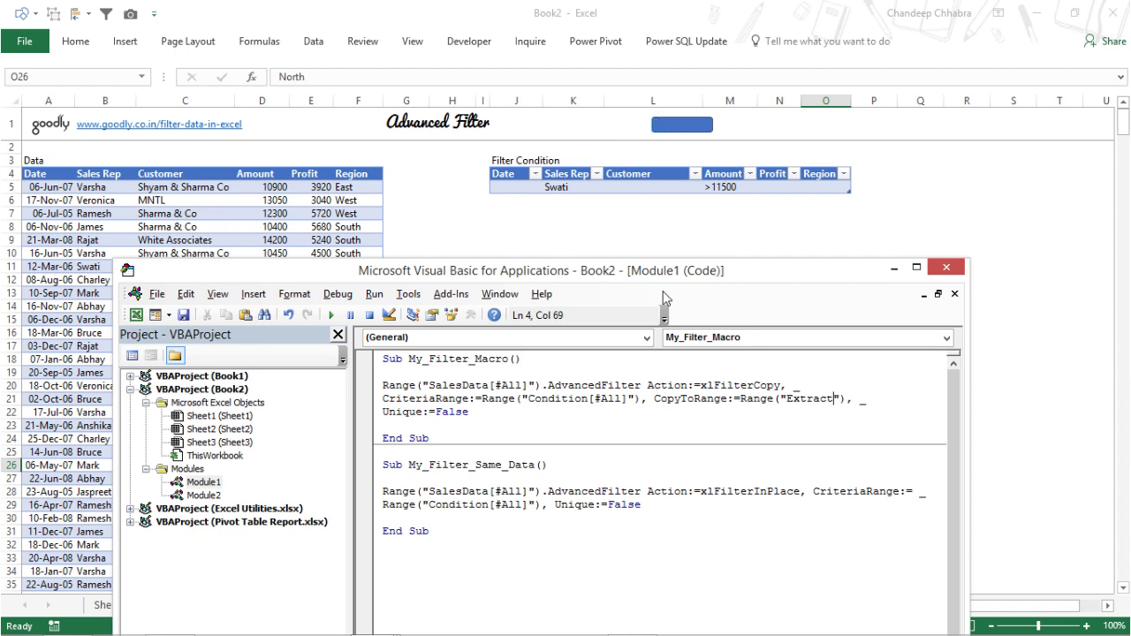
{"action": "left_click", "coordinate": [433, 390]}
{"action": "left_click_drag", "start_coordinate": [436, 390], "coordinate": [626, 399]}
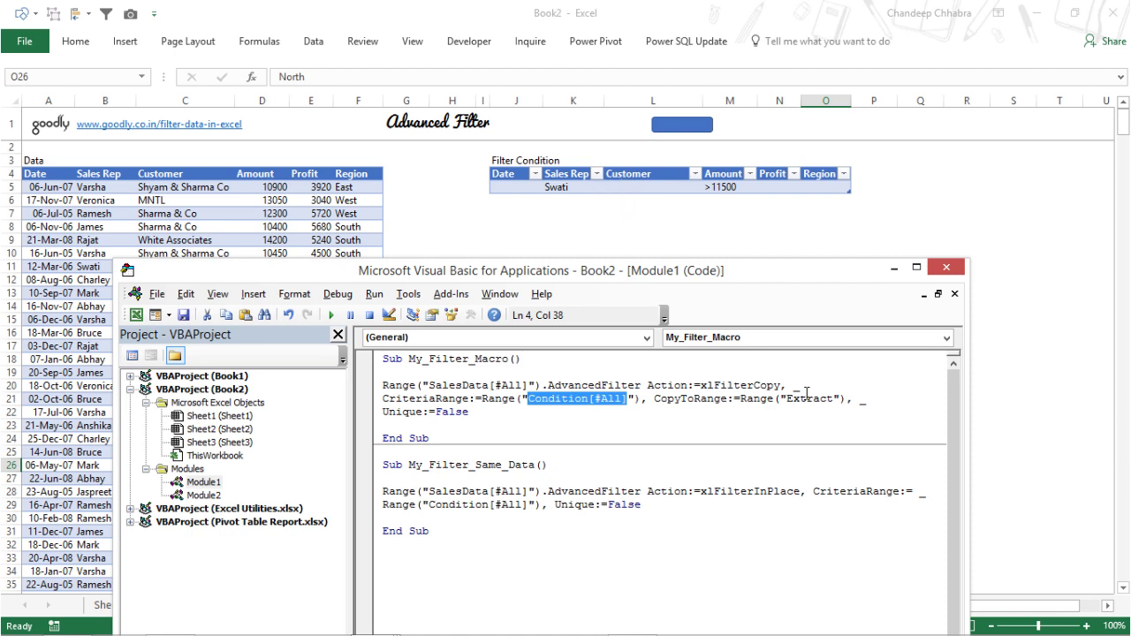
{"action": "left_click_drag", "start_coordinate": [786, 399], "coordinate": [839, 402]}
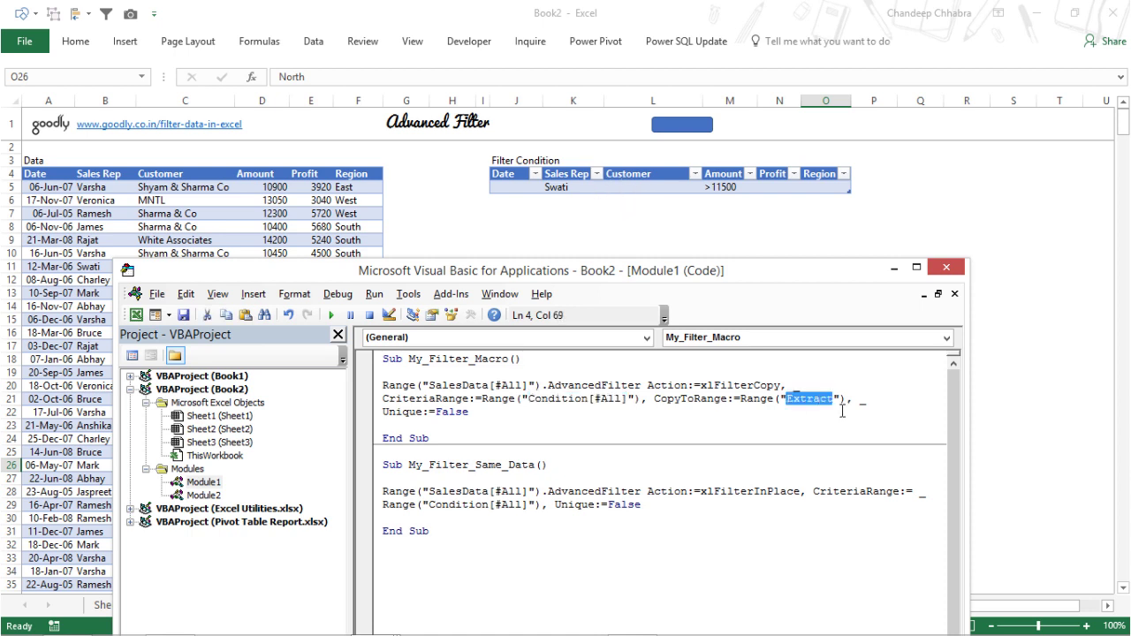
{"action": "left_click", "coordinate": [893, 268]}
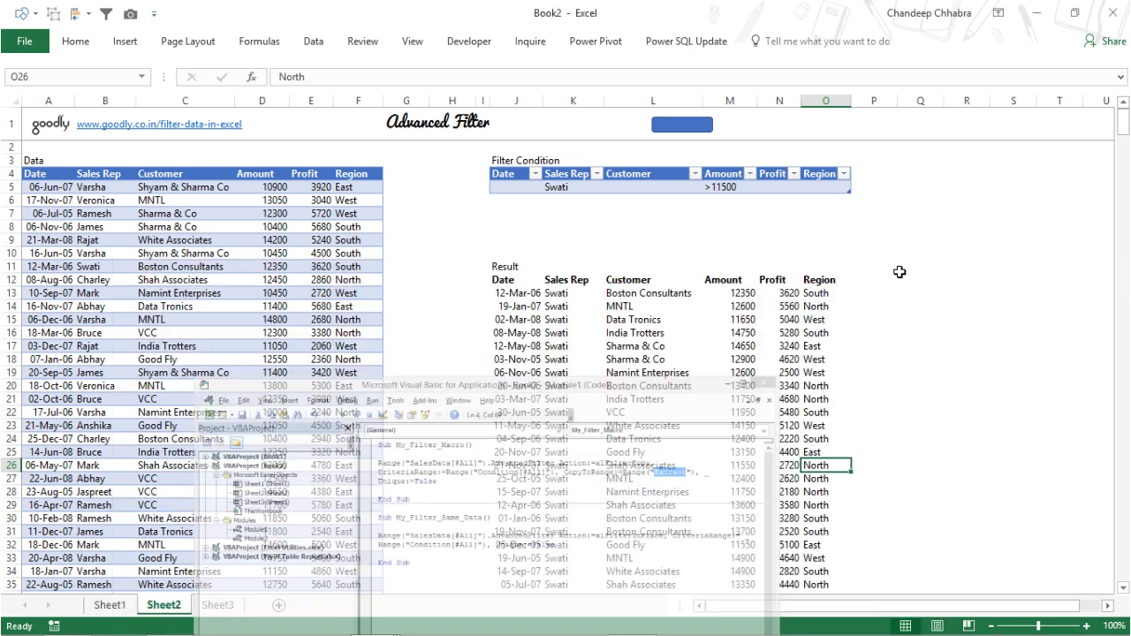
{"action": "left_click", "coordinate": [655, 404]}
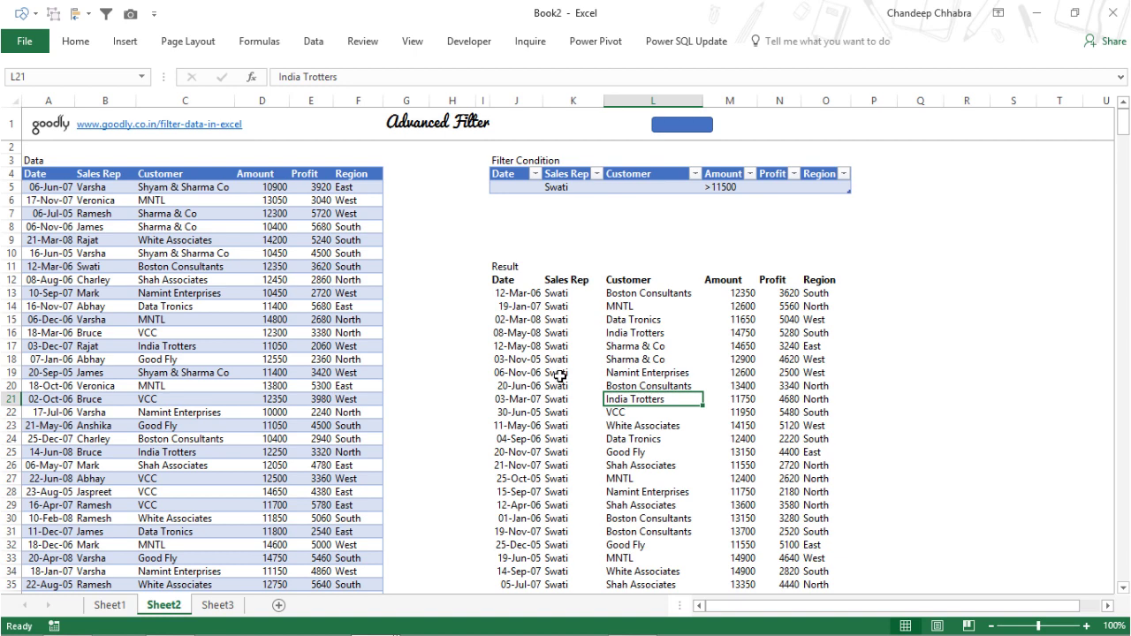
Review My_Filter_Macro's Condition criteria, CopyToRange and xlFilterCopy action arguments in the VBA editor
{"action": "key", "text": "alt+F11"}
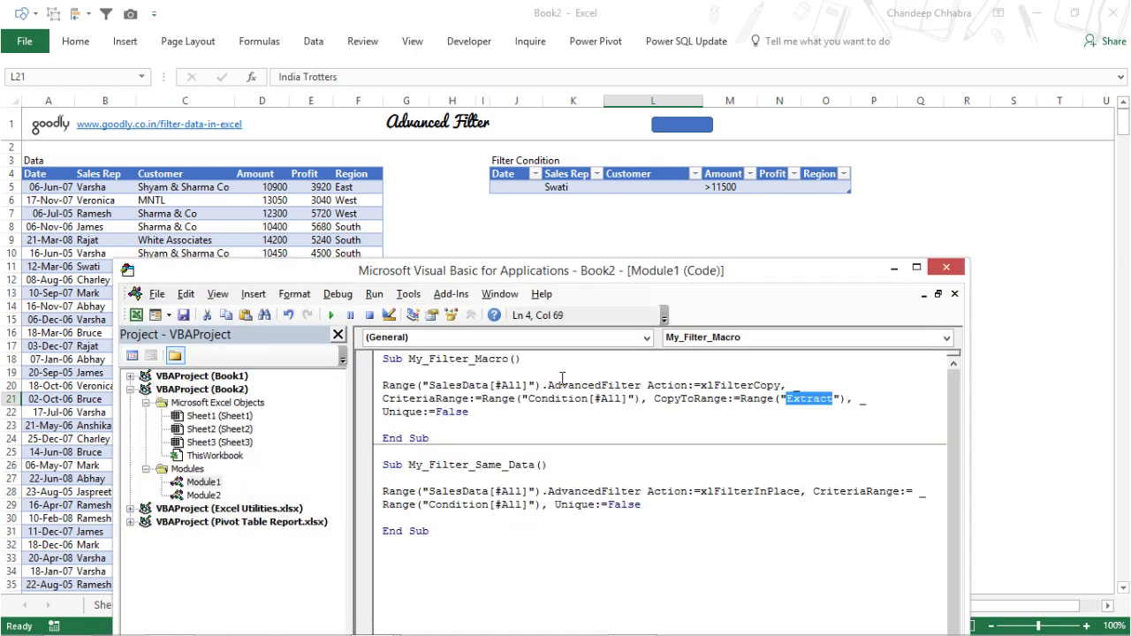
{"action": "left_click", "coordinate": [422, 495]}
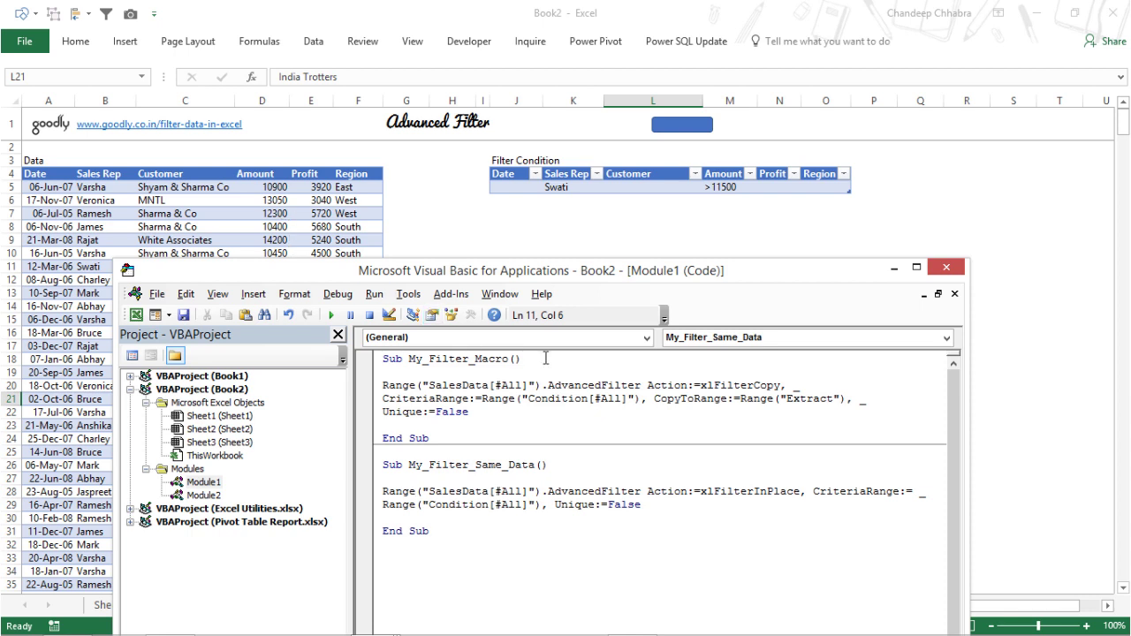
{"action": "left_click", "coordinate": [601, 400]}
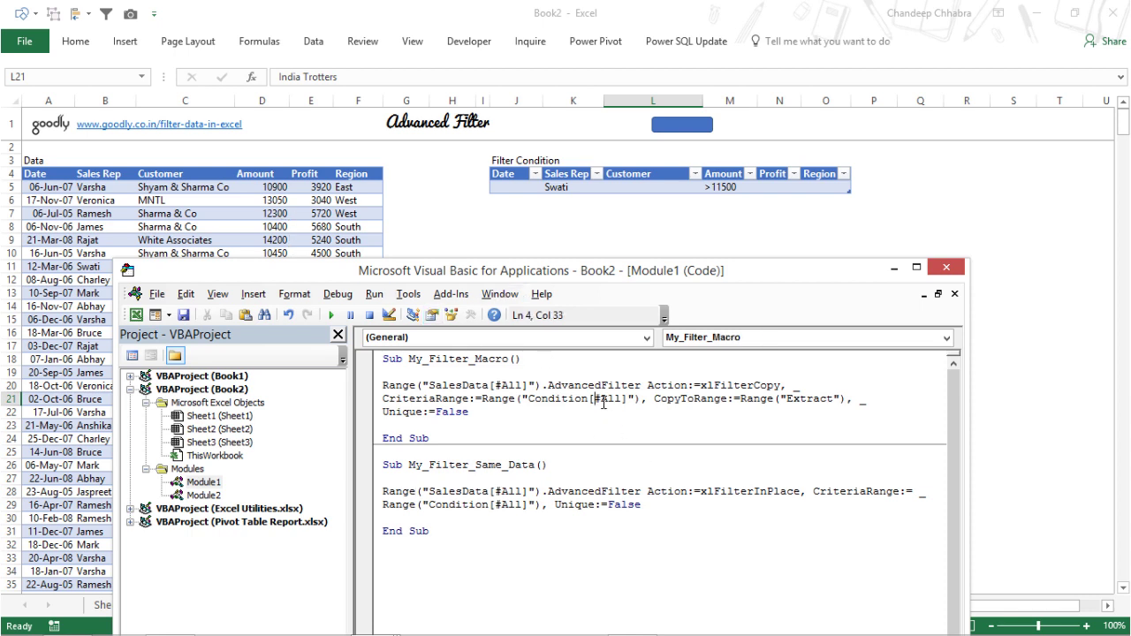
{"action": "left_click", "coordinate": [585, 511]}
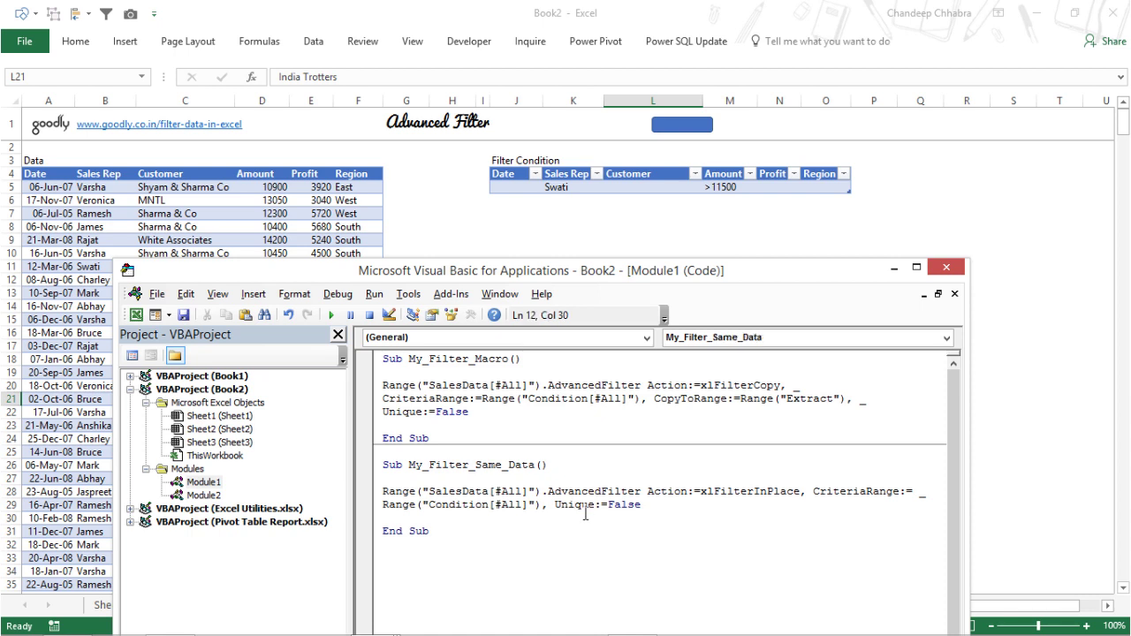
{"action": "left_click_drag", "start_coordinate": [653, 400], "coordinate": [871, 403]}
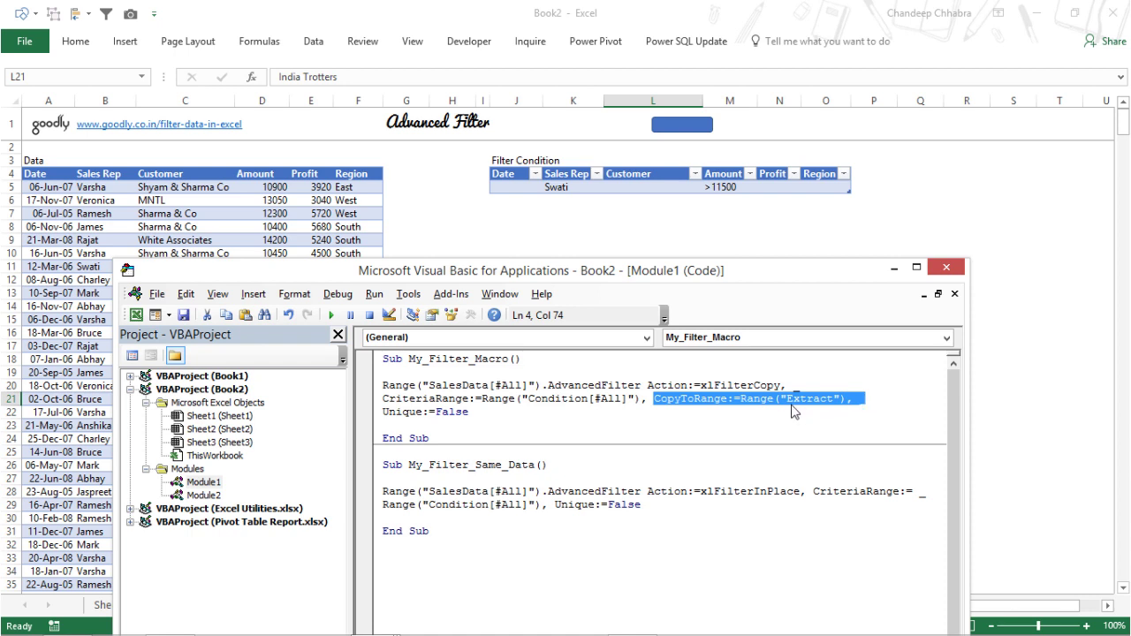
{"action": "left_click", "coordinate": [693, 386]}
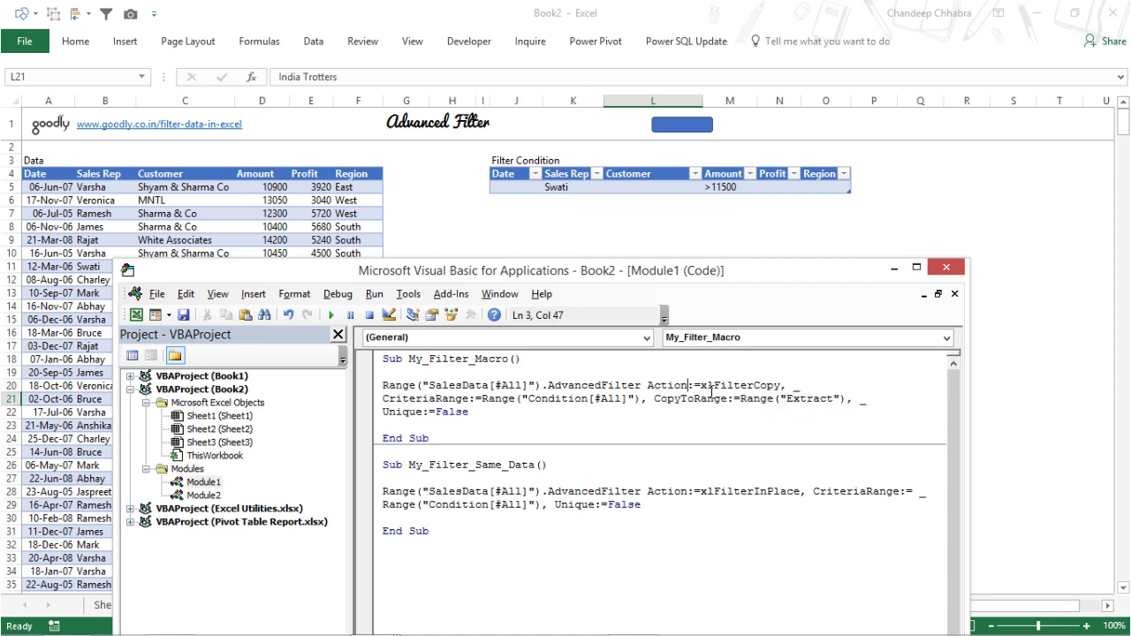
{"action": "left_click_drag", "start_coordinate": [700, 386], "coordinate": [782, 389]}
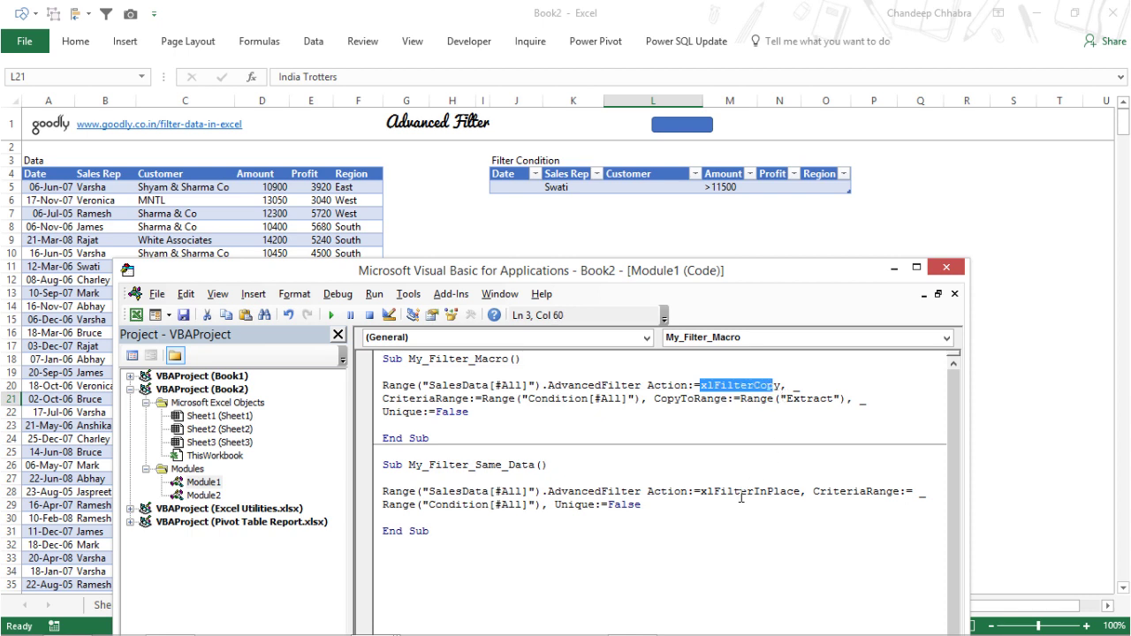
Review My_Filter_Same_Data's xlFilterInPlace action, SalesData and Condition references, then minimize the editor
{"action": "left_click_drag", "start_coordinate": [706, 492], "coordinate": [783, 501]}
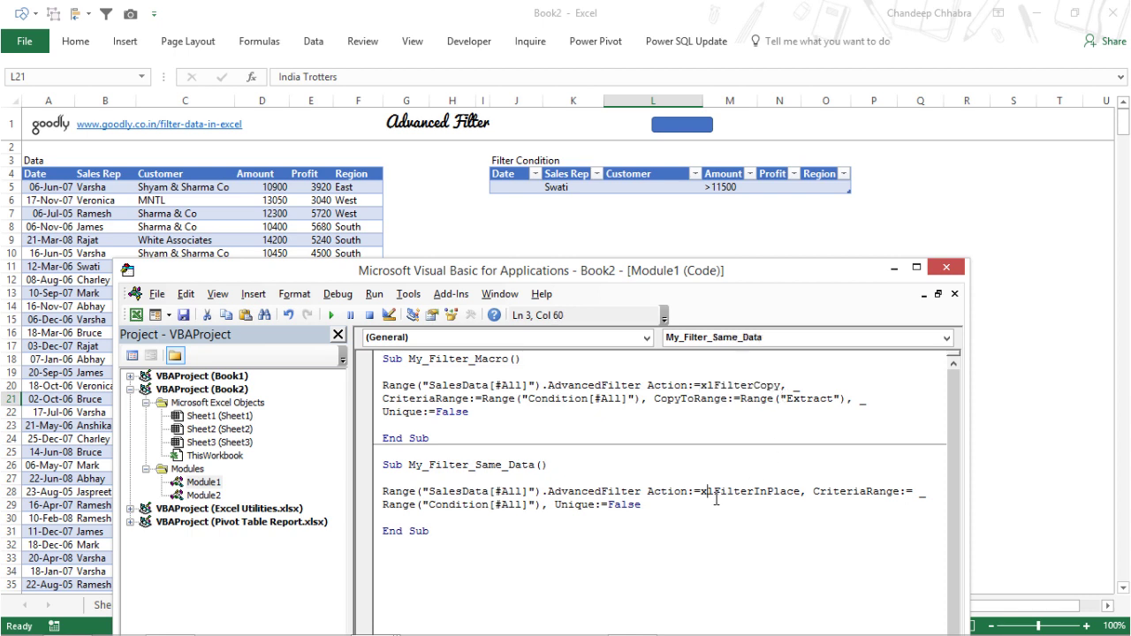
{"action": "left_click", "coordinate": [800, 500]}
{"action": "left_click_drag", "start_coordinate": [440, 492], "coordinate": [509, 494]}
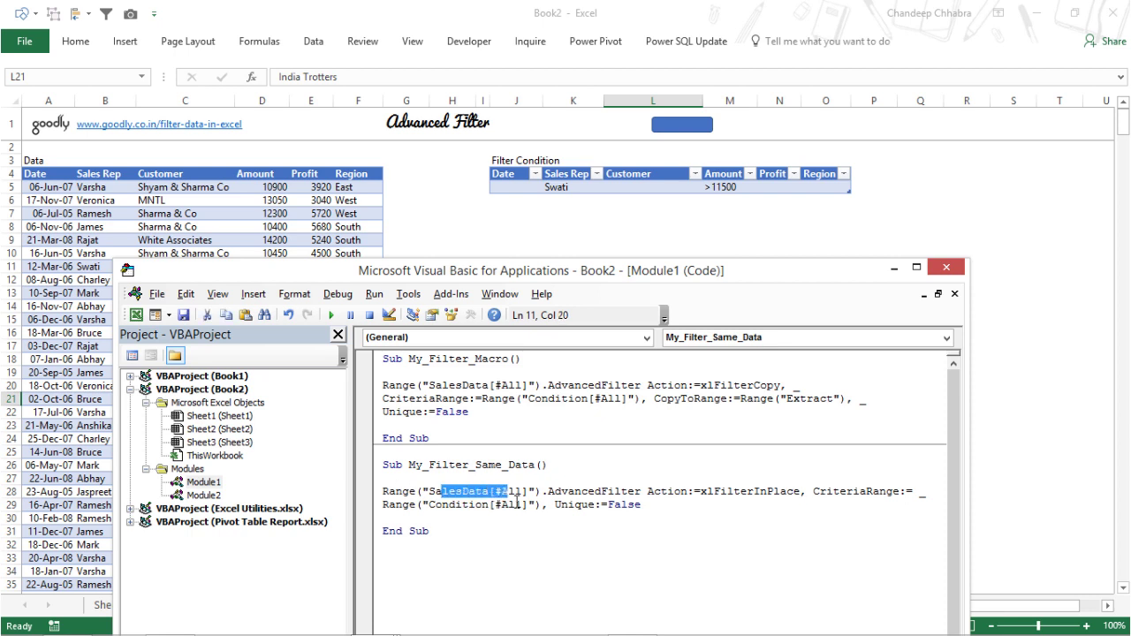
{"action": "left_click_drag", "start_coordinate": [440, 504], "coordinate": [515, 515]}
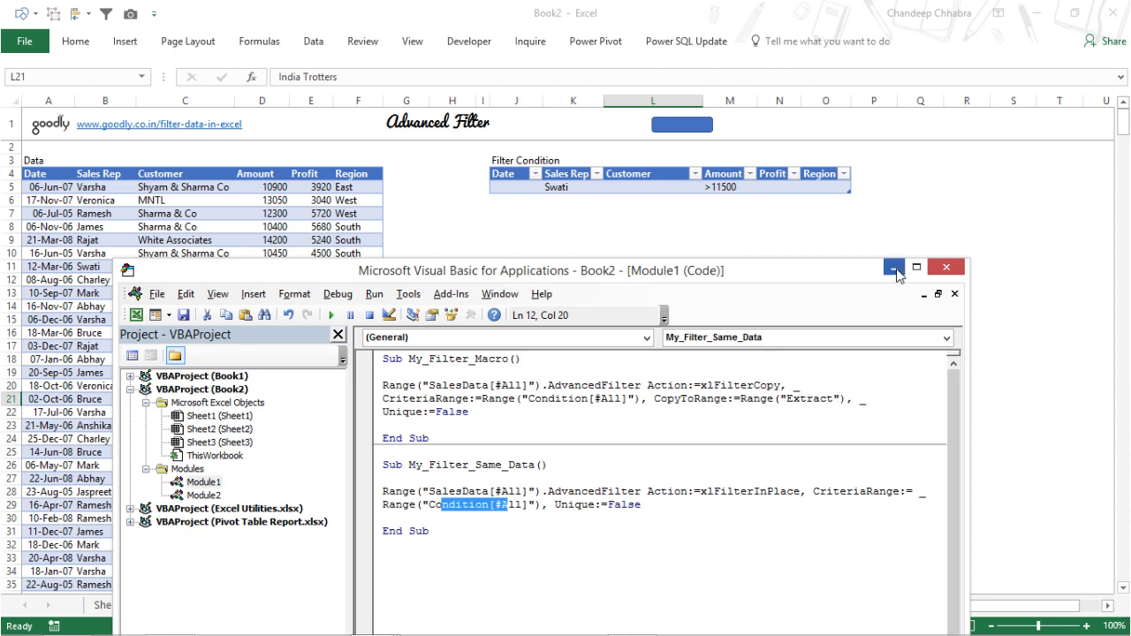
{"action": "left_click", "coordinate": [707, 130]}
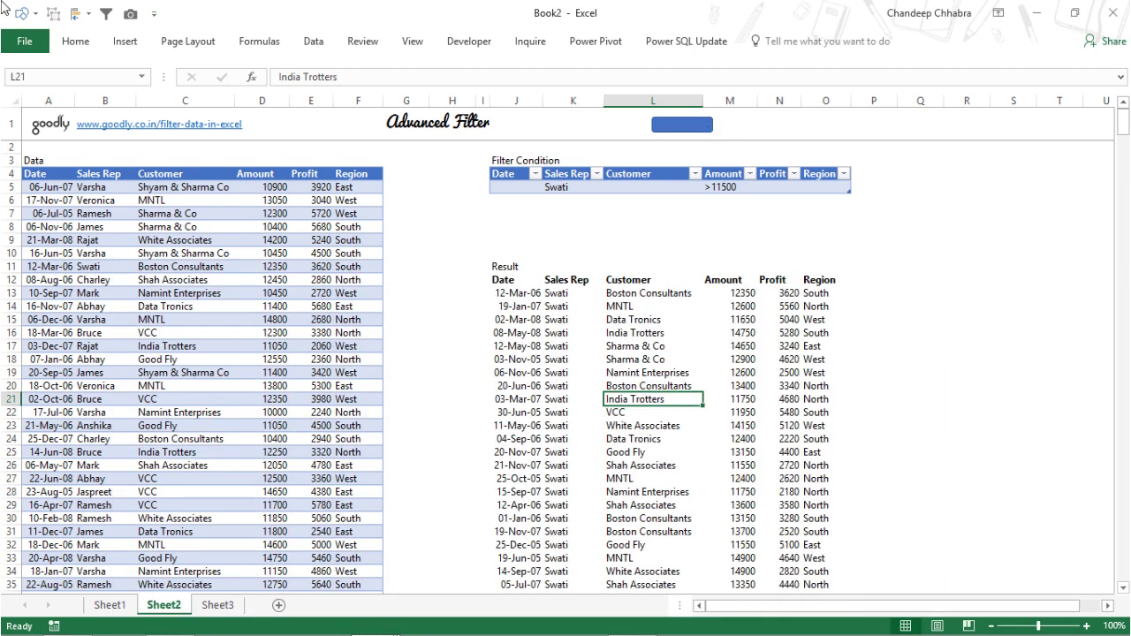
Draw a second rounded-rectangle button beside the first one in row 1
{"action": "left_click", "coordinate": [79, 41]}
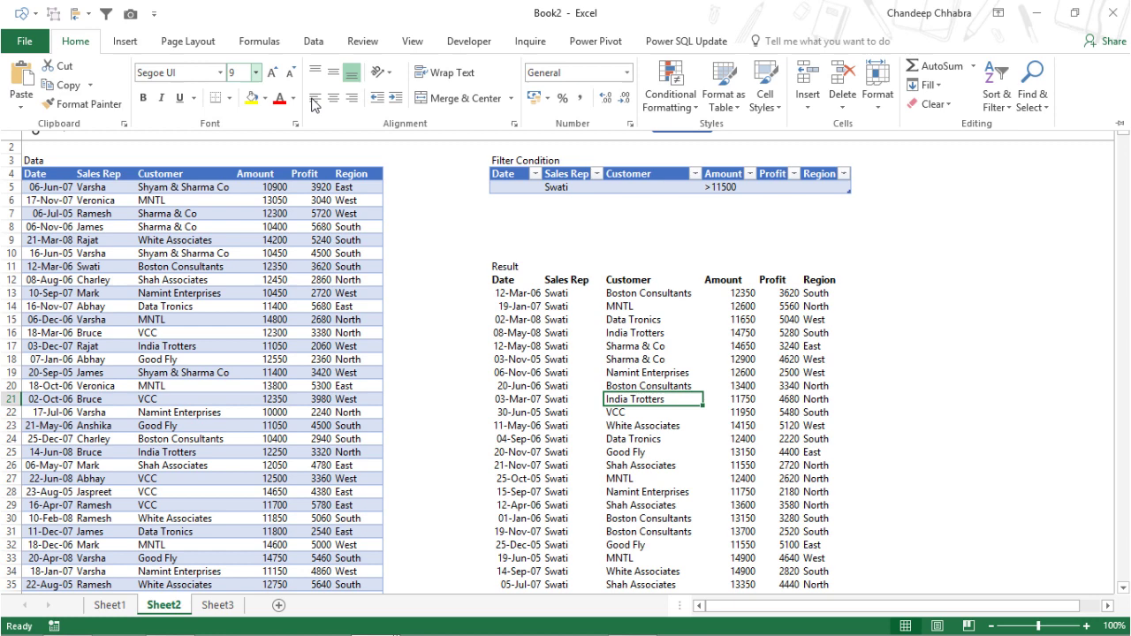
{"action": "left_click", "coordinate": [135, 41]}
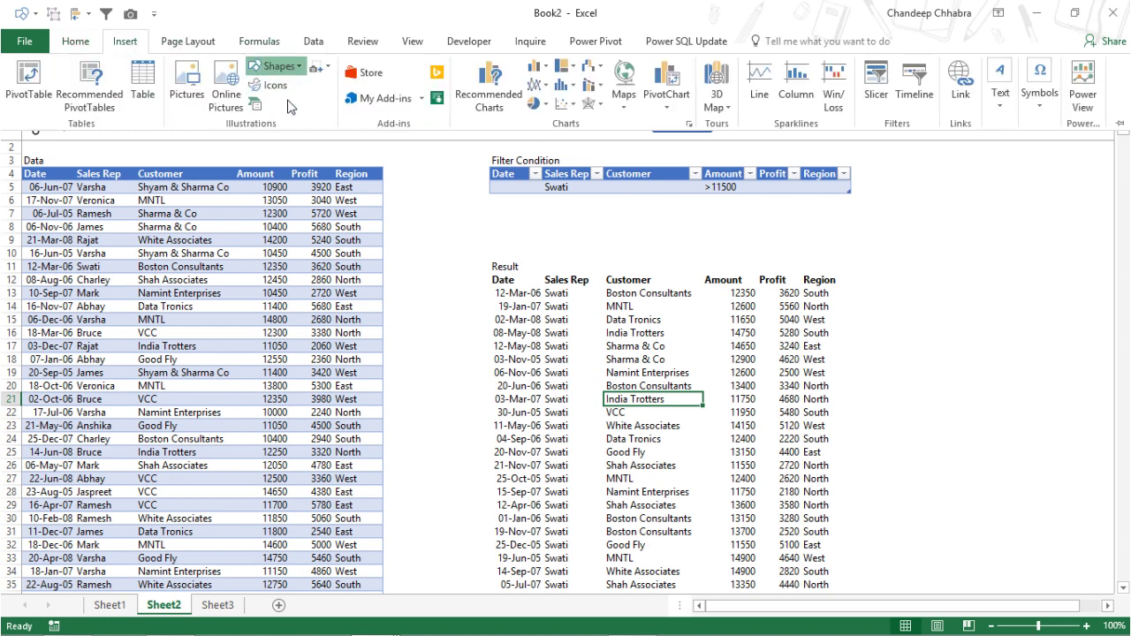
{"action": "left_click", "coordinate": [275, 67]}
{"action": "left_click", "coordinate": [326, 104]}
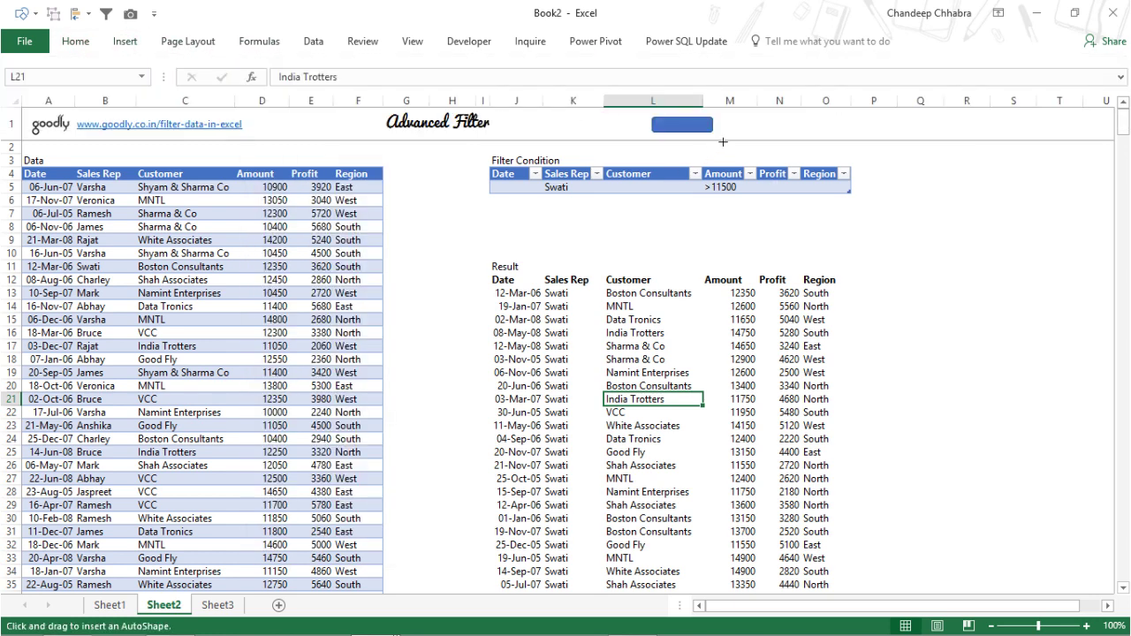
{"action": "left_click_drag", "start_coordinate": [727, 121], "coordinate": [800, 144]}
Assign My_Filter_Same_Data to the new button and run it, filtering to Swati's 32 of 590 records
{"action": "left_click", "coordinate": [966, 212]}
{"action": "right_click", "coordinate": [782, 119]}
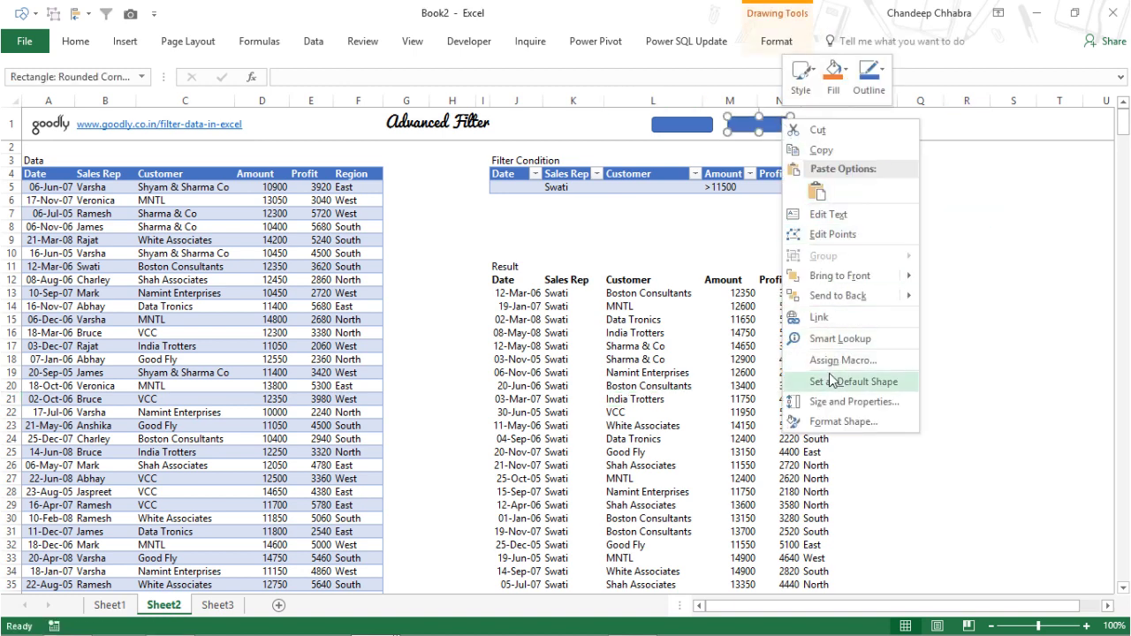
{"action": "left_click", "coordinate": [826, 361]}
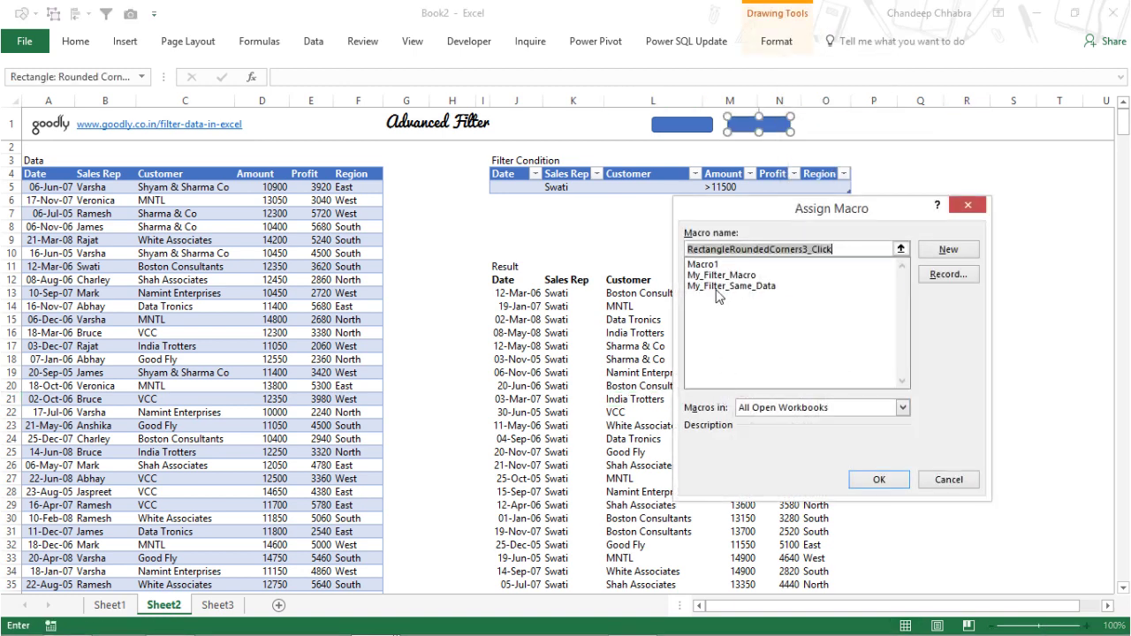
{"action": "left_click", "coordinate": [732, 286]}
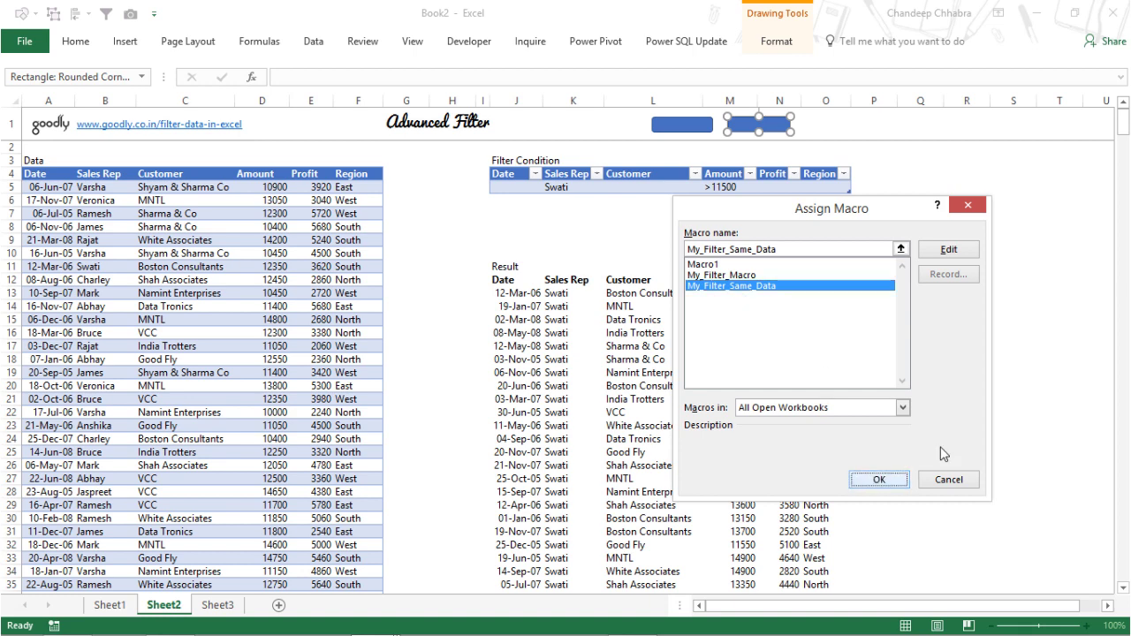
{"action": "key", "text": "Return"}
{"action": "left_click", "coordinate": [972, 428]}
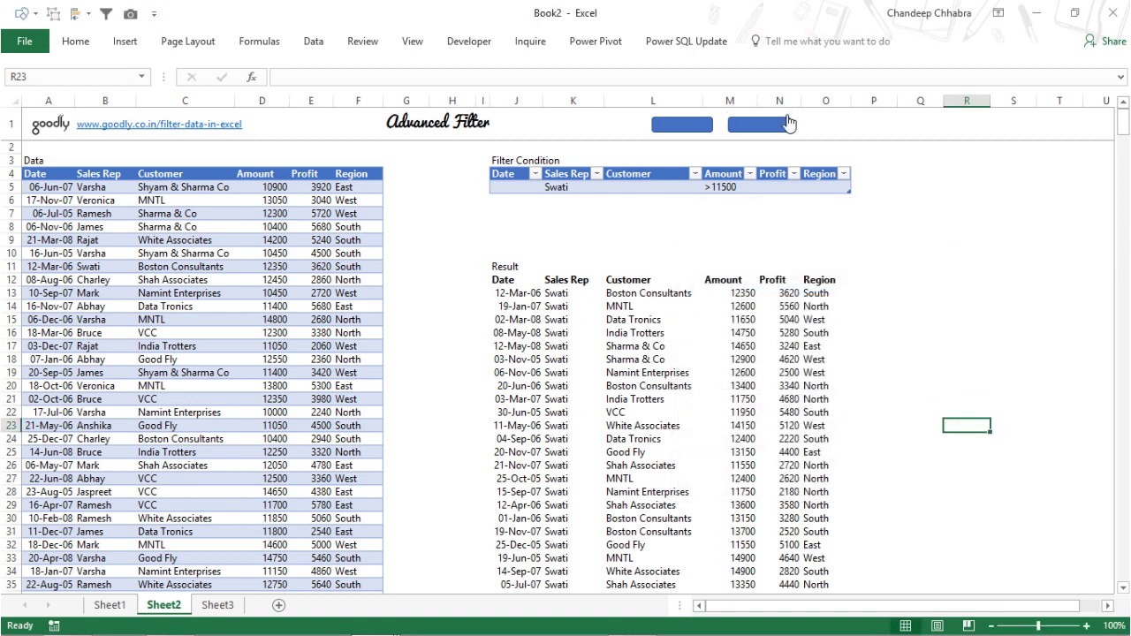
{"action": "left_click", "coordinate": [787, 124]}
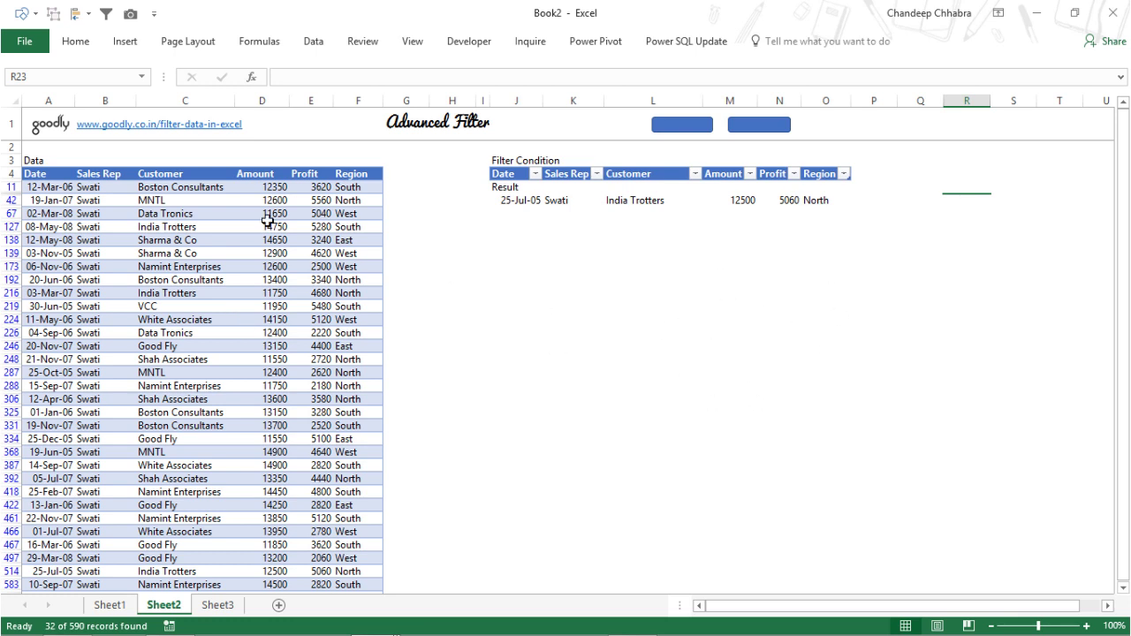
Rerun the copy-to-Result macro to restore all records, then reopen the VBA code with Alt+F11
{"action": "left_click", "coordinate": [706, 130]}
{"action": "left_click", "coordinate": [307, 307]}
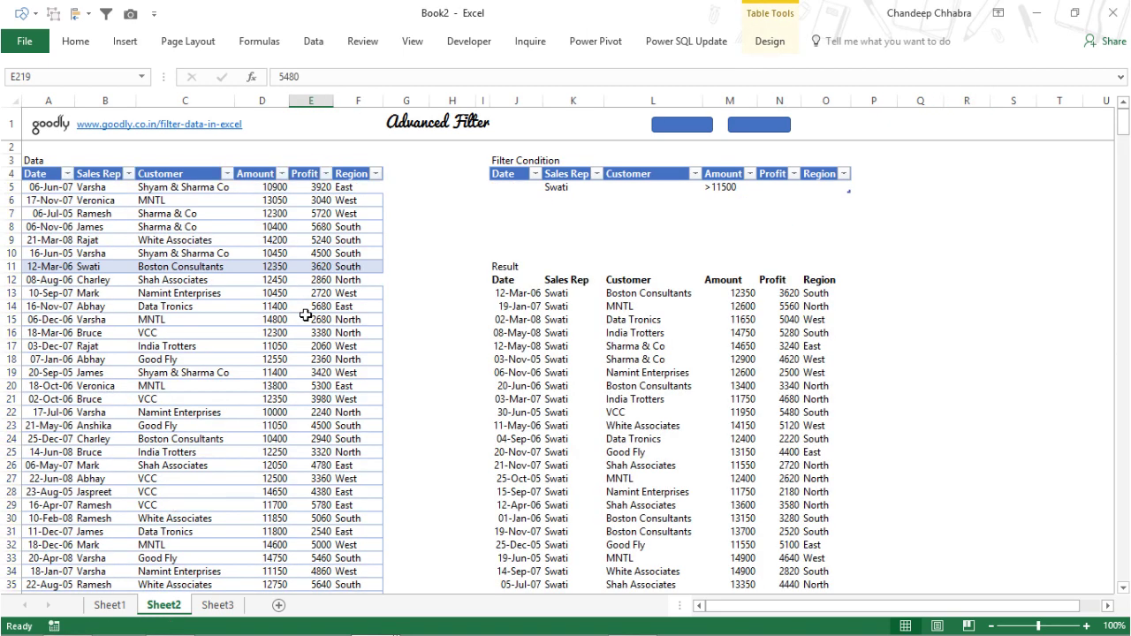
{"action": "key", "text": "Home"}
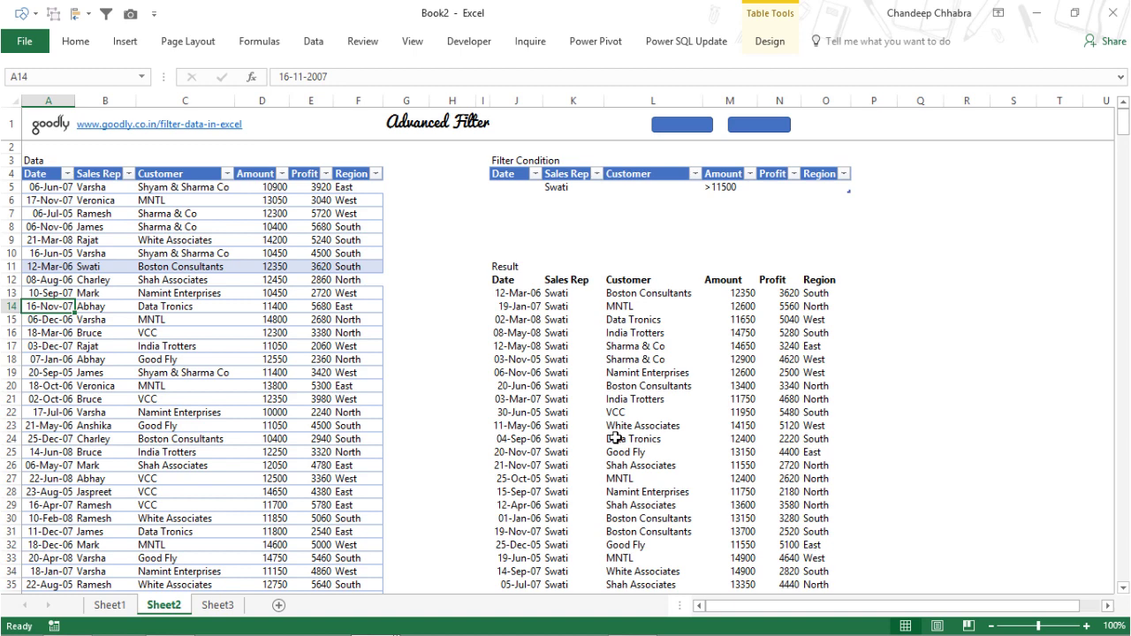
{"action": "key", "text": "alt+F11"}
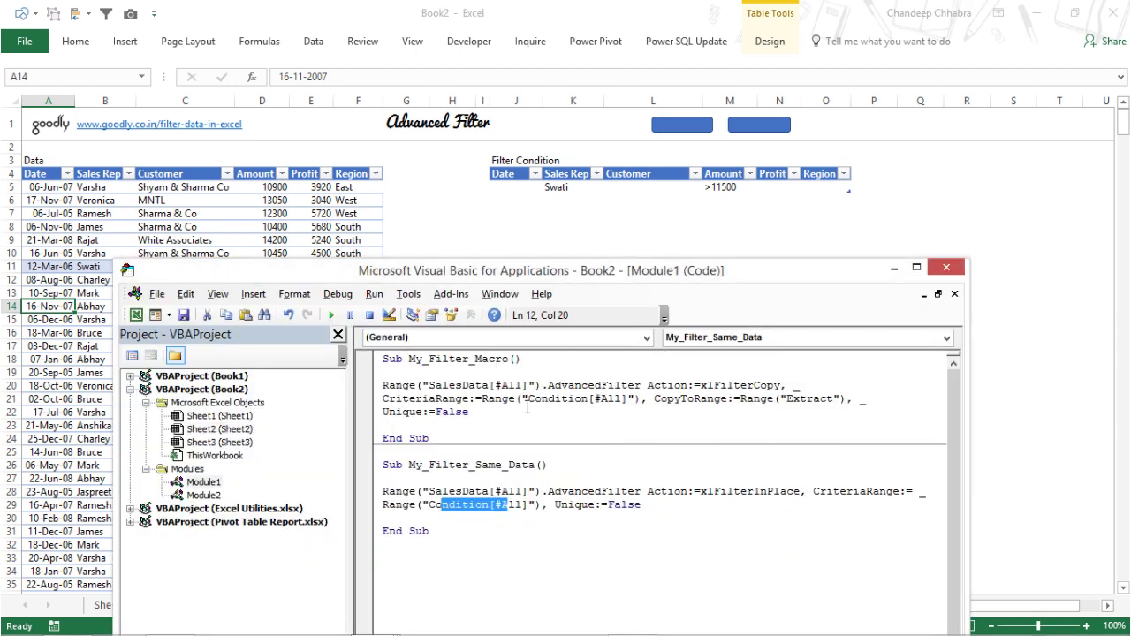
{"action": "left_click", "coordinate": [802, 406]}
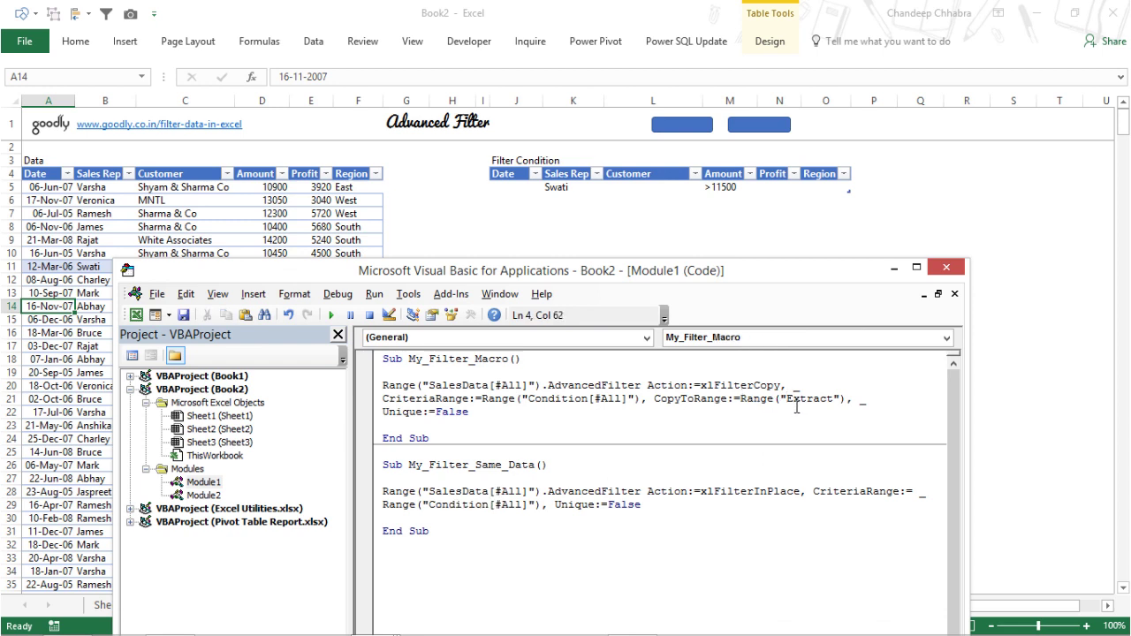
{"action": "key", "text": "shift+Right"}
{"action": "key", "text": "shift+Right"}
{"action": "key", "text": "shift+Right"}
{"action": "key", "text": "shift+Right"}
{"action": "key", "text": "shift+Right"}
{"action": "key", "text": "shift+Right"}
{"action": "key", "text": "shift+Right"}
{"action": "type", "text": "Sheet1"}
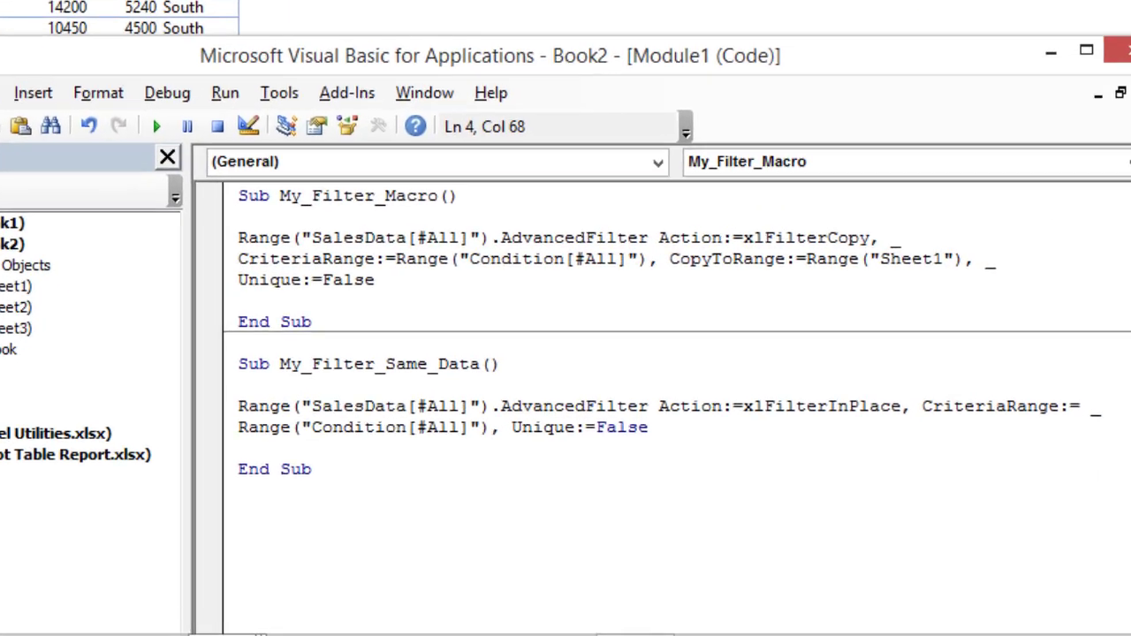
{"action": "type", "text": "!"}
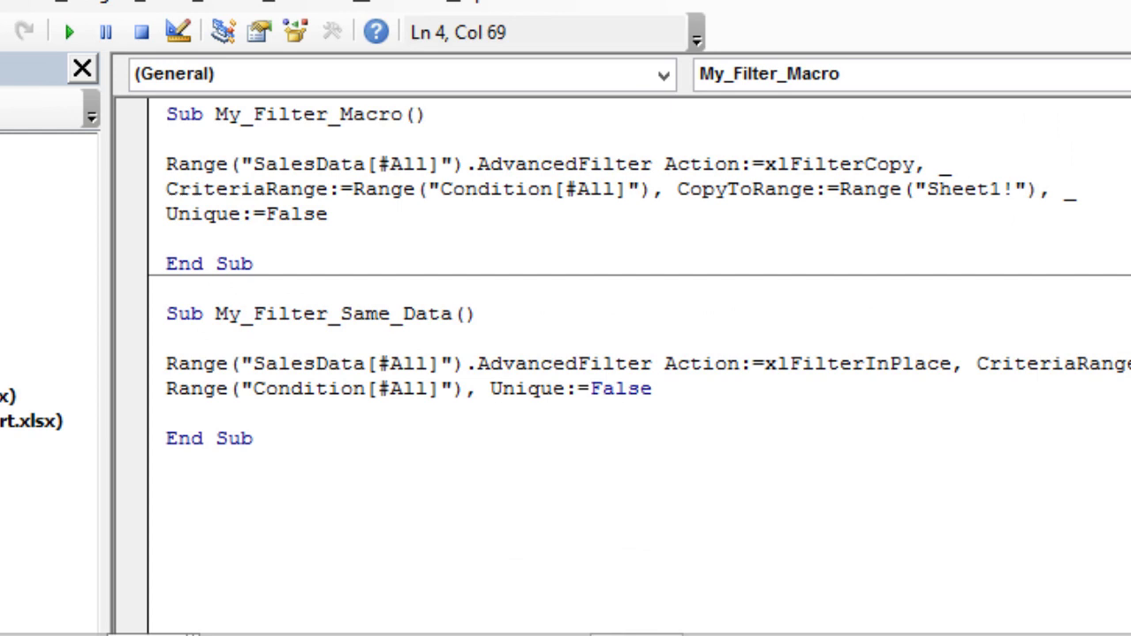
{"action": "type", "text": "A1"}
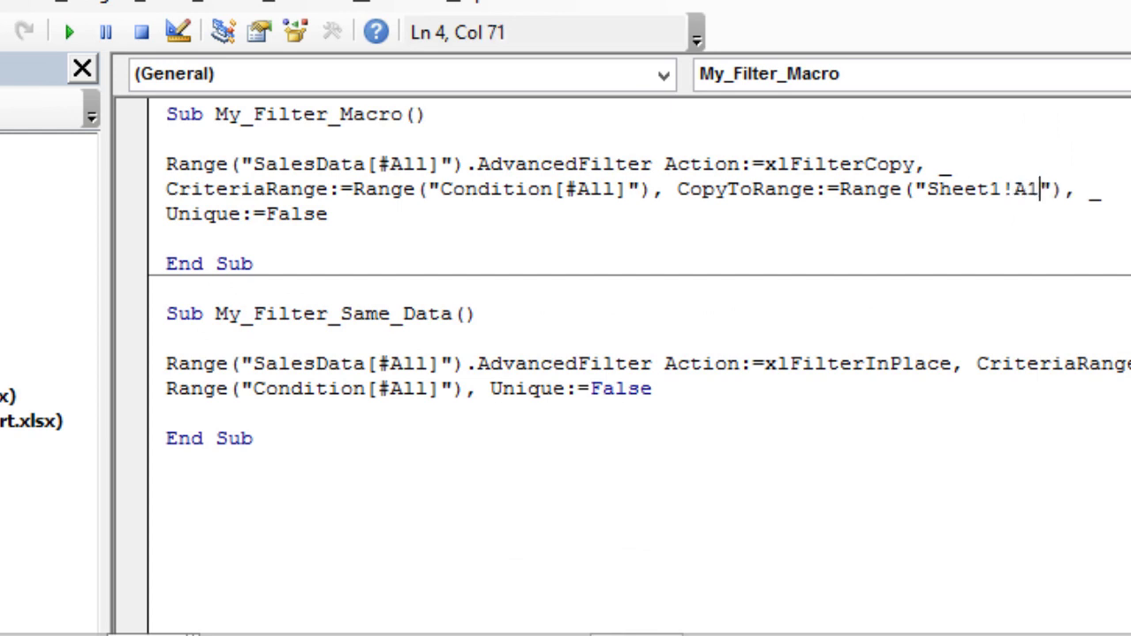
{"action": "type", "text": ":A5"}
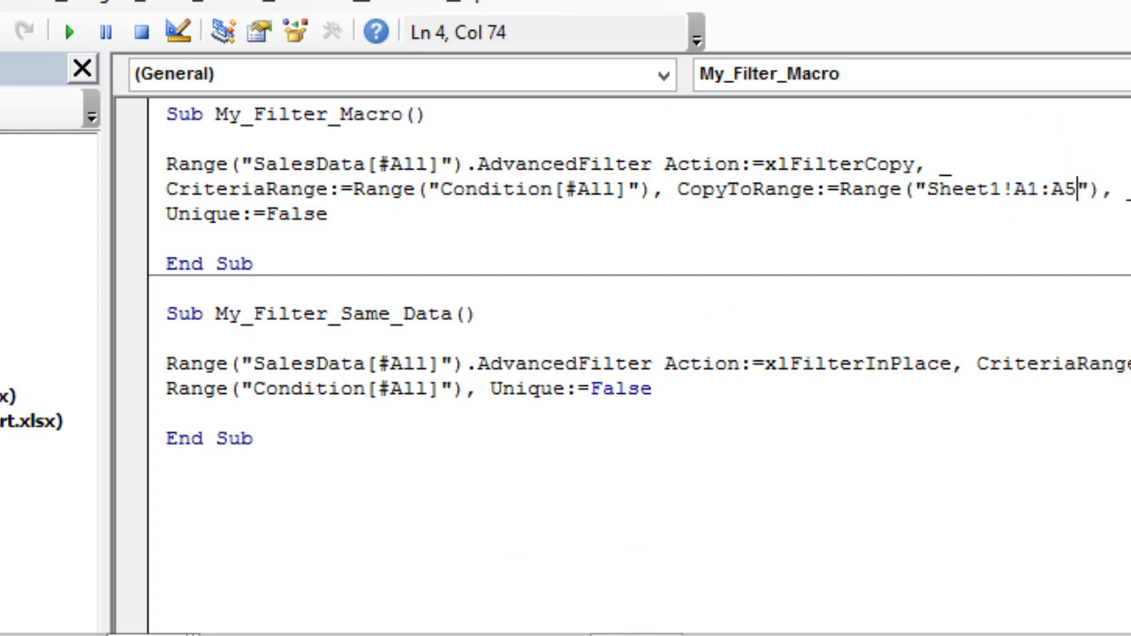
{"action": "key", "text": "Left"}
{"action": "key", "text": "Left"}
{"action": "key", "text": "Left"}
{"action": "key", "text": "Left"}
{"action": "key", "text": "Left"}
{"action": "key", "text": "Left"}
{"action": "key", "text": "Left"}
{"action": "key", "text": "Left"}
{"action": "key", "text": "Left"}
{"action": "key", "text": "Left"}
{"action": "key", "text": "Left"}
{"action": "key", "text": "Left"}
{"action": "key", "text": "shift+Right"}
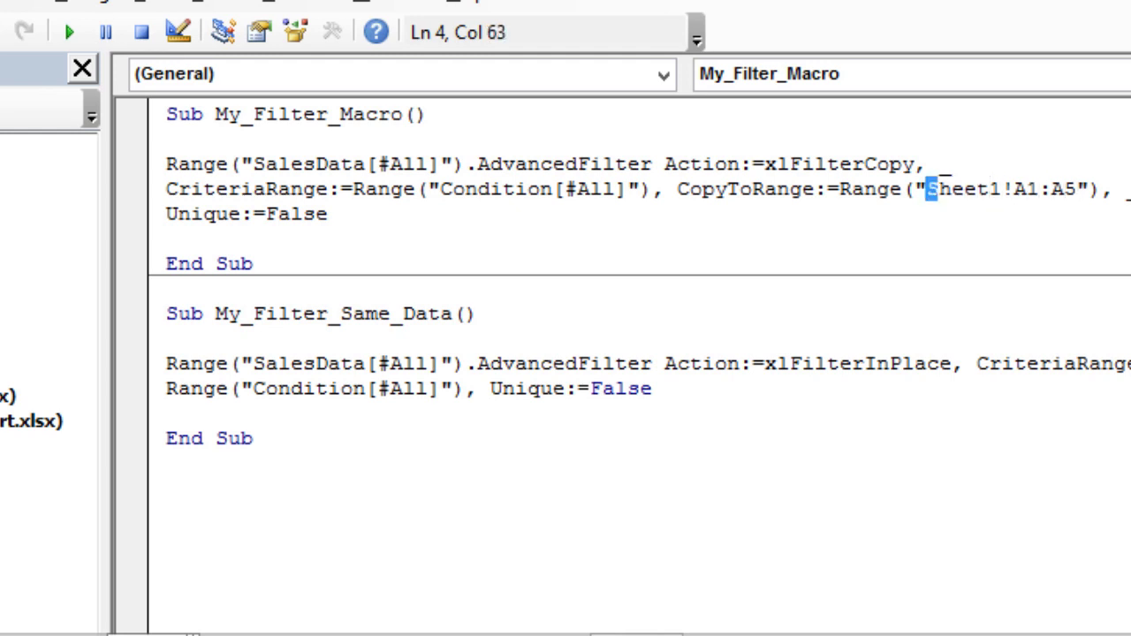
{"action": "key", "text": "shift+Right"}
{"action": "key", "text": "shift+Right"}
{"action": "key", "text": "shift+Right"}
{"action": "key", "text": "shift+Right"}
{"action": "key", "text": "shift+Right"}
{"action": "key", "text": "shift+Right"}
{"action": "key", "text": "shift+Right"}
{"action": "key", "text": "shift+Right"}
{"action": "key", "text": "shift+Right"}
{"action": "key", "text": "shift+Right"}
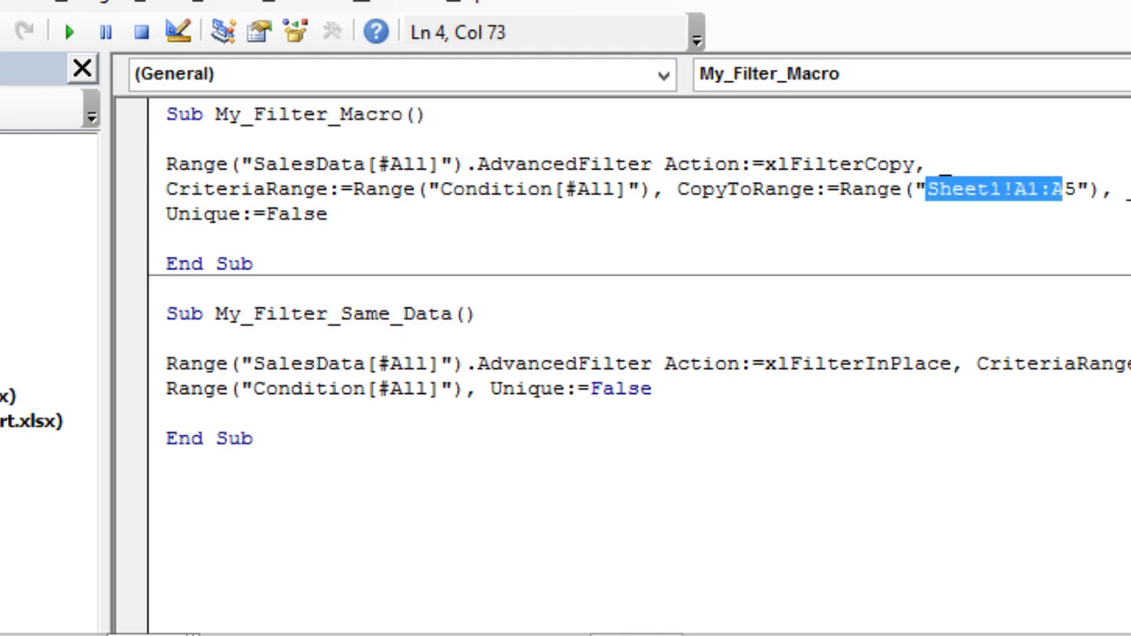
{"action": "type", "text": "Extract"}
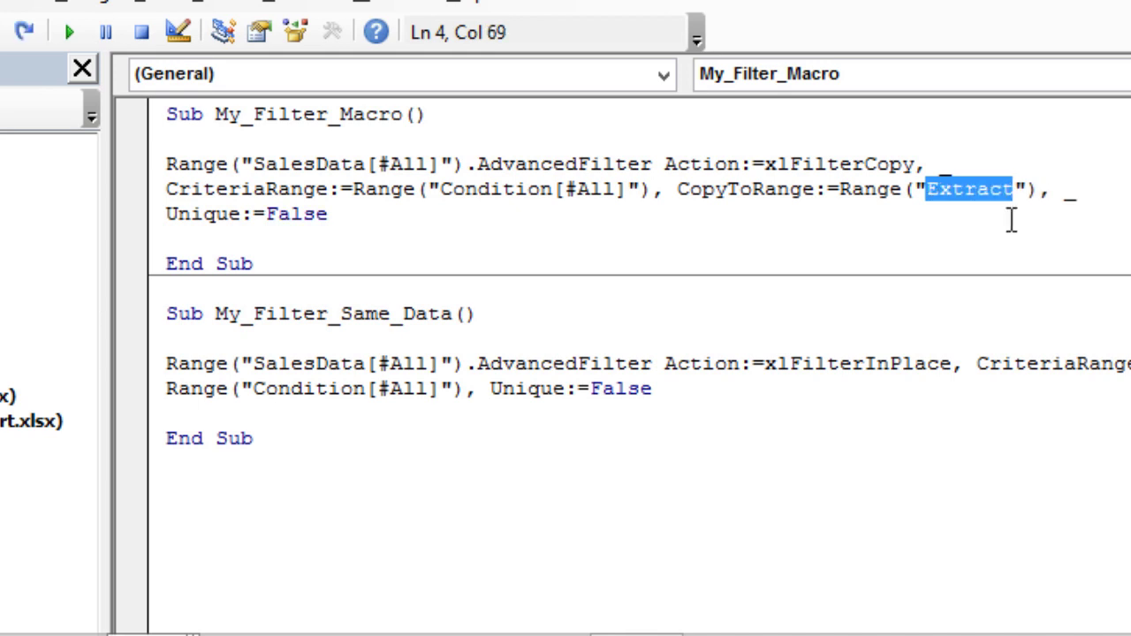